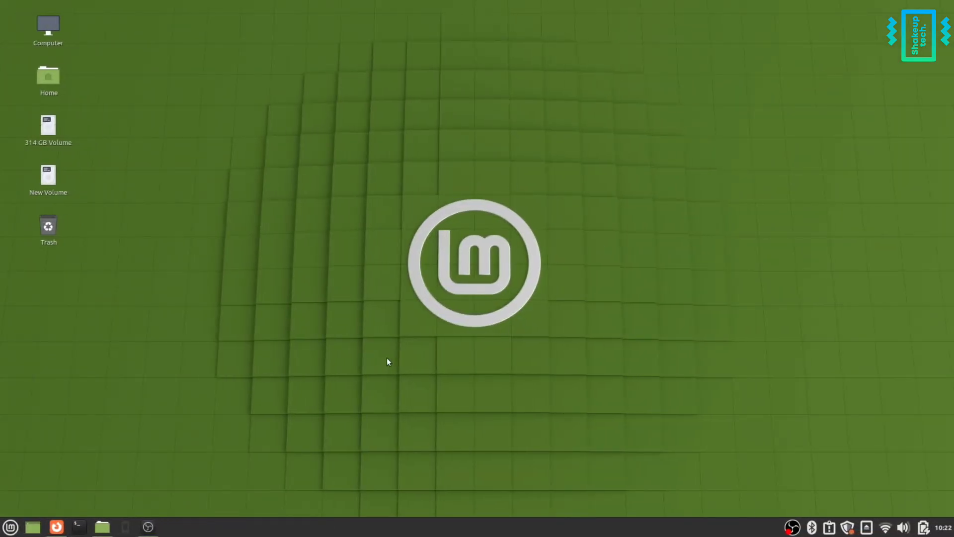
Step: On the PlayOnLinux download page in Firefox, expand the Ubuntu section to show its apt commands
{"action": "left_click", "coordinate": [57, 527]}
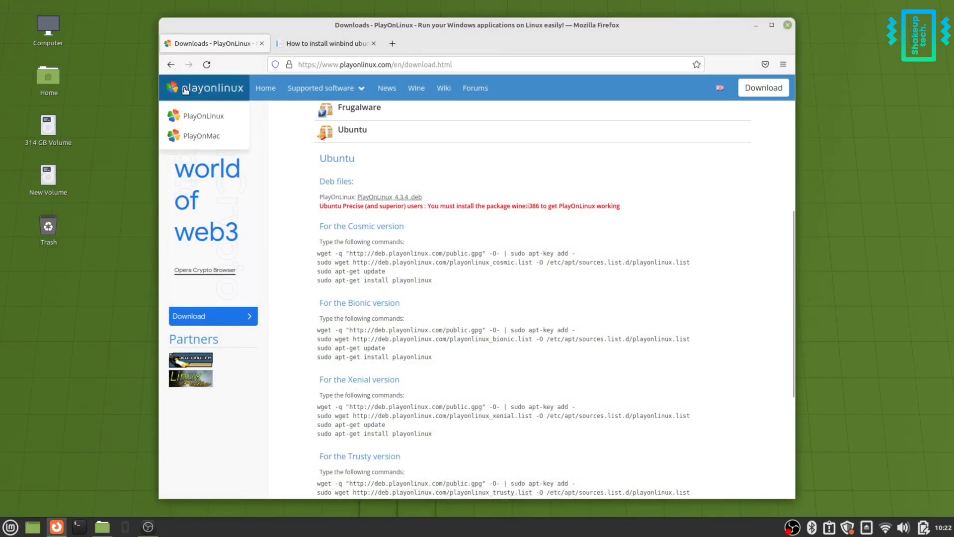
{"action": "scroll", "coordinate": [350, 240], "scroll_direction": "down", "scroll_amount": 2}
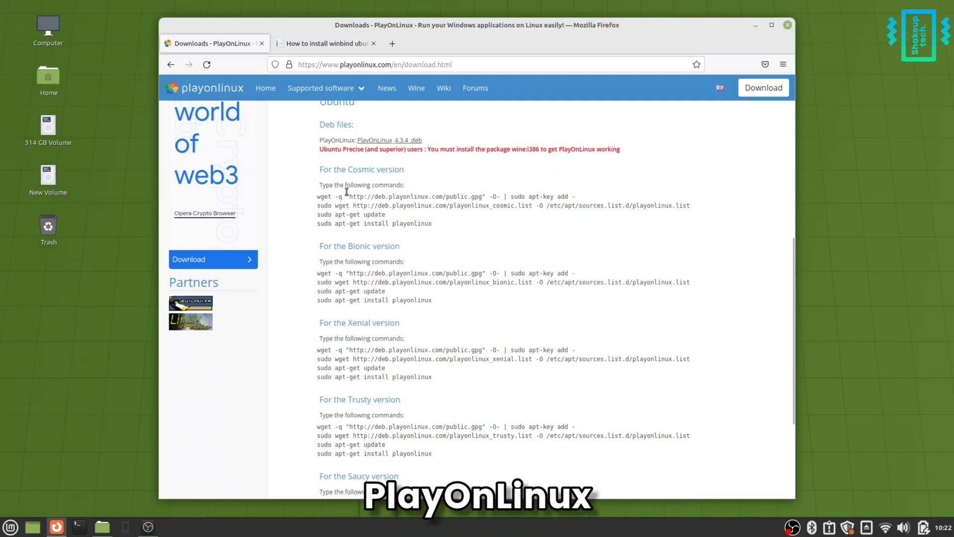
{"action": "scroll", "coordinate": [355, 192], "scroll_direction": "up", "scroll_amount": 8}
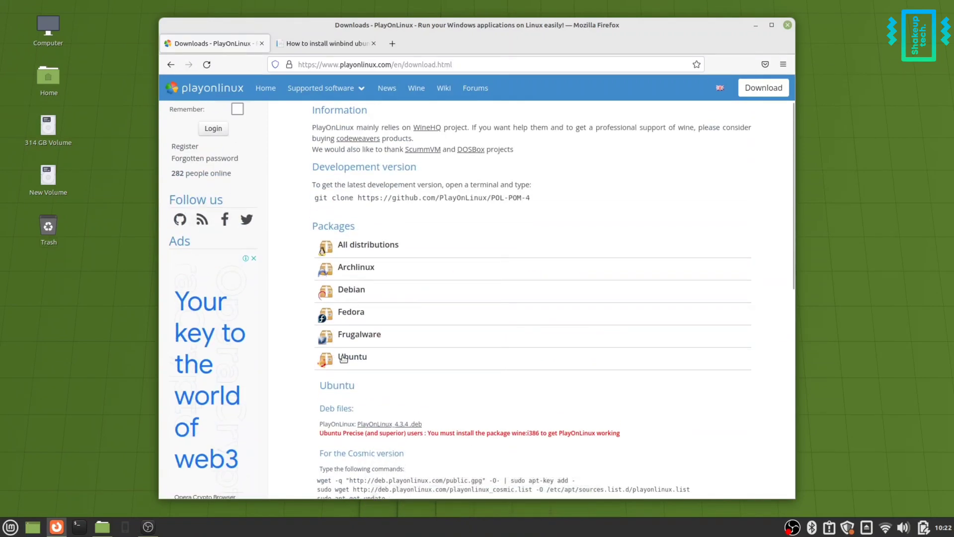
{"action": "scroll", "coordinate": [354, 222], "scroll_direction": "down", "scroll_amount": 1}
{"action": "left_click", "coordinate": [353, 235]}
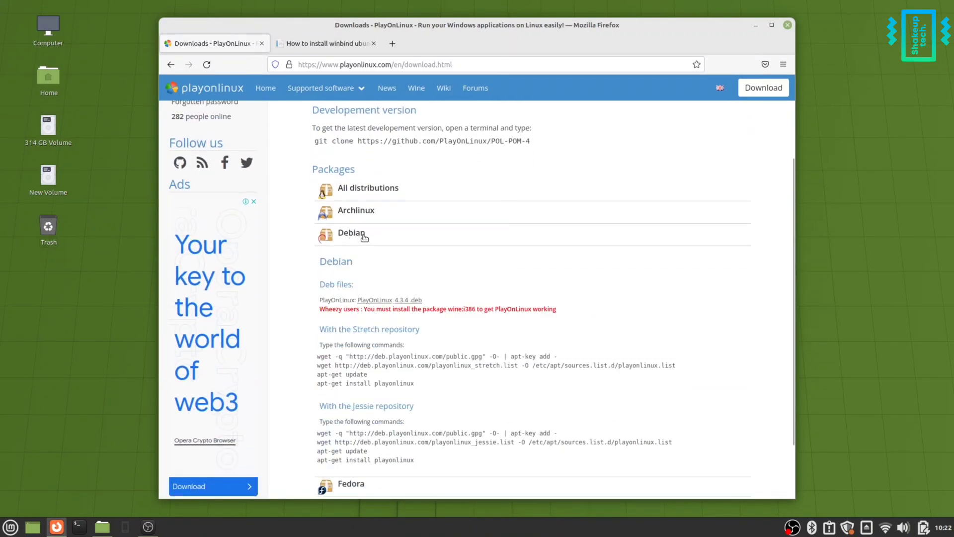
{"action": "left_click", "coordinate": [355, 233]}
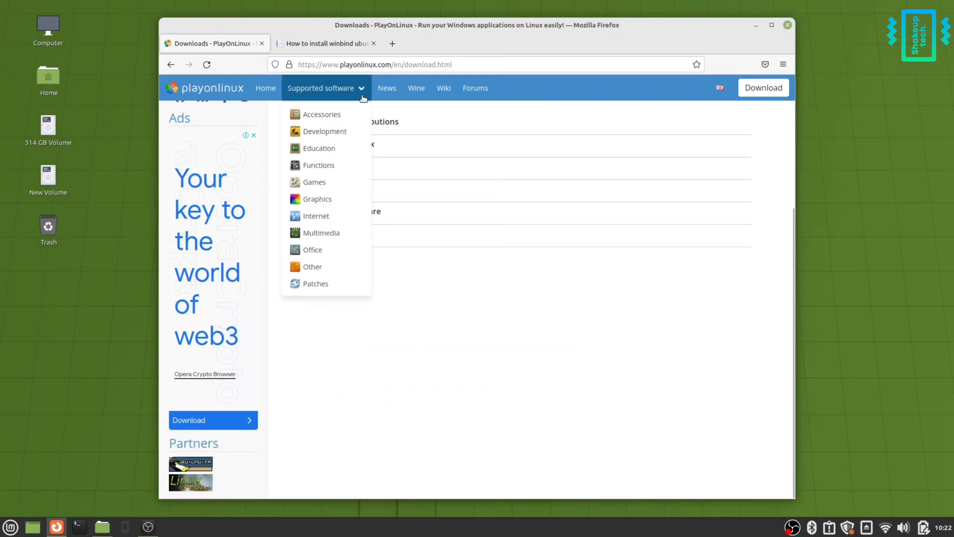
{"action": "left_click", "coordinate": [378, 236]}
{"action": "scroll", "coordinate": [393, 258], "scroll_direction": "down", "scroll_amount": 5}
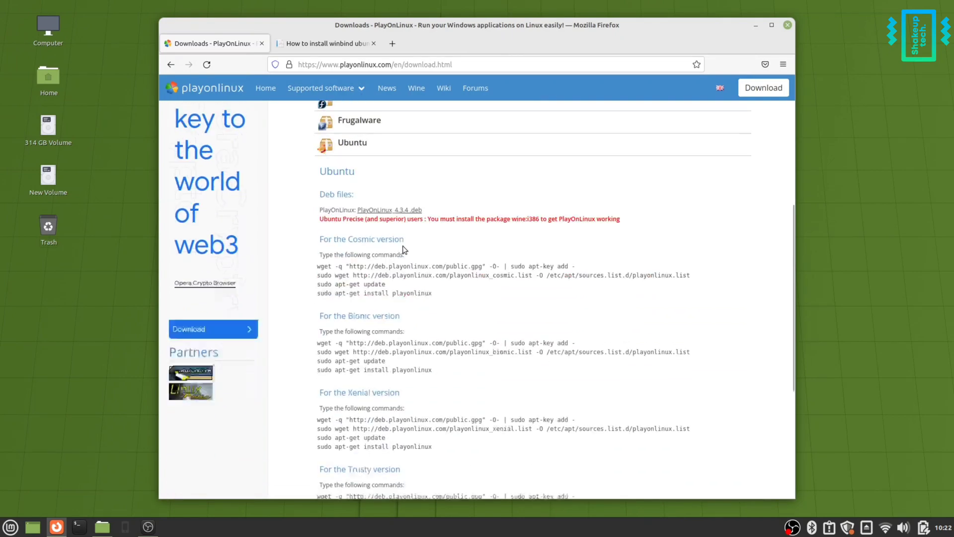
{"action": "key", "text": "ctrl+alt+t"}
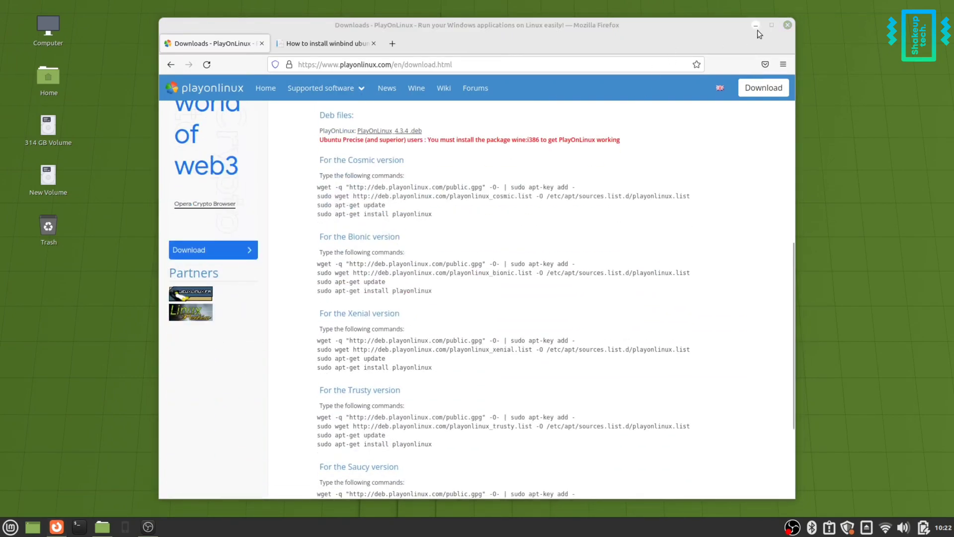
Step: Open a terminal in the Desktop folder from the desktop's context menu
{"action": "left_click", "coordinate": [756, 27]}
{"action": "right_click", "coordinate": [416, 221]}
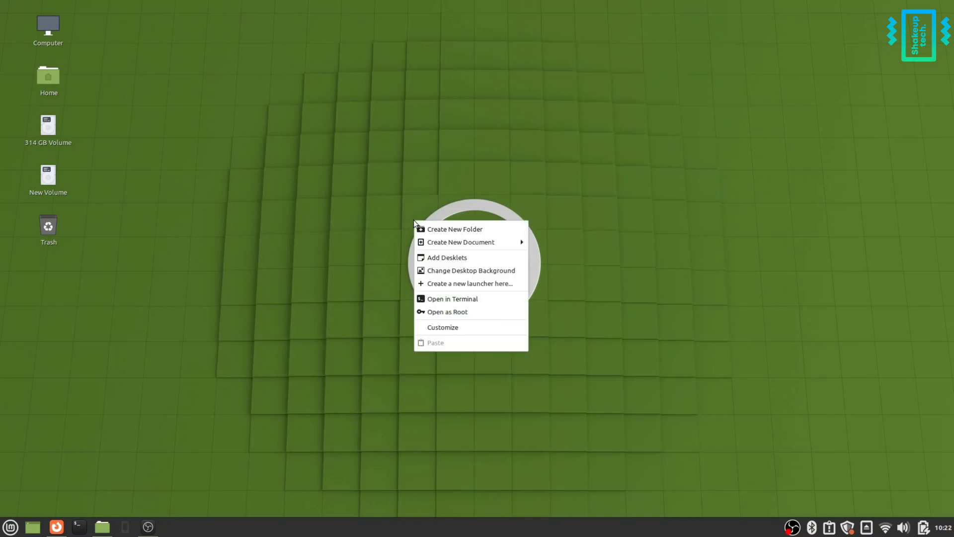
{"action": "left_click", "coordinate": [448, 301]}
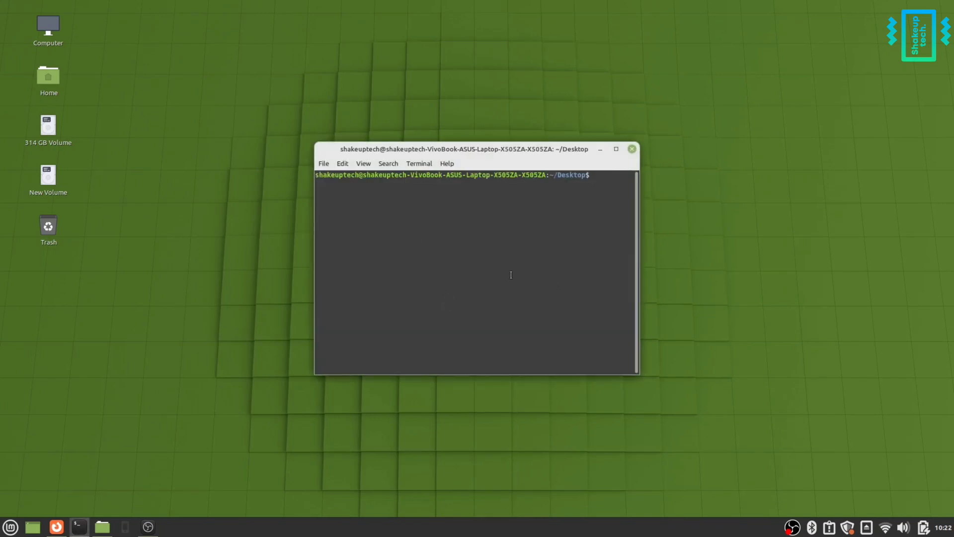
Step: Look over the winbind installation guide in Firefox, then minimize the browser
{"action": "left_click", "coordinate": [57, 527]}
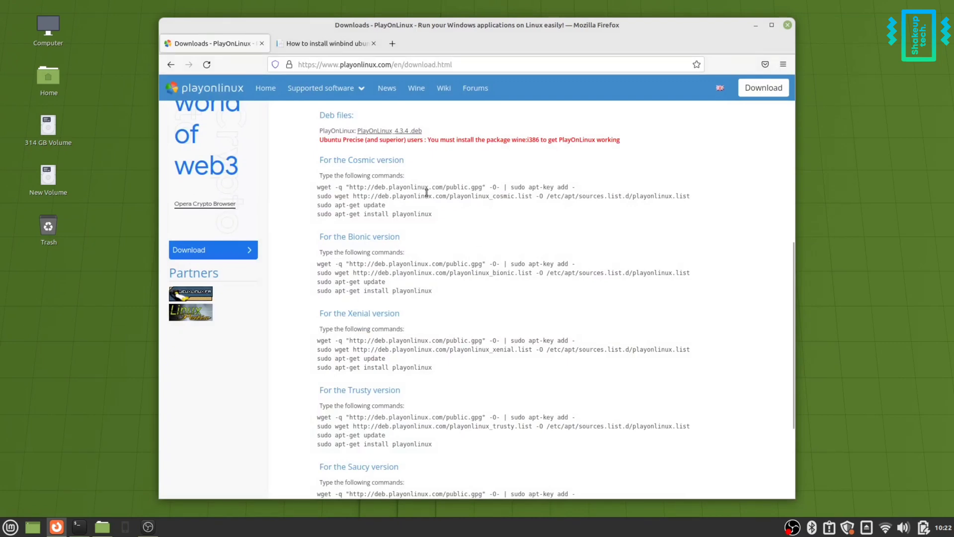
{"action": "scroll", "coordinate": [436, 325], "scroll_direction": "down", "scroll_amount": 3}
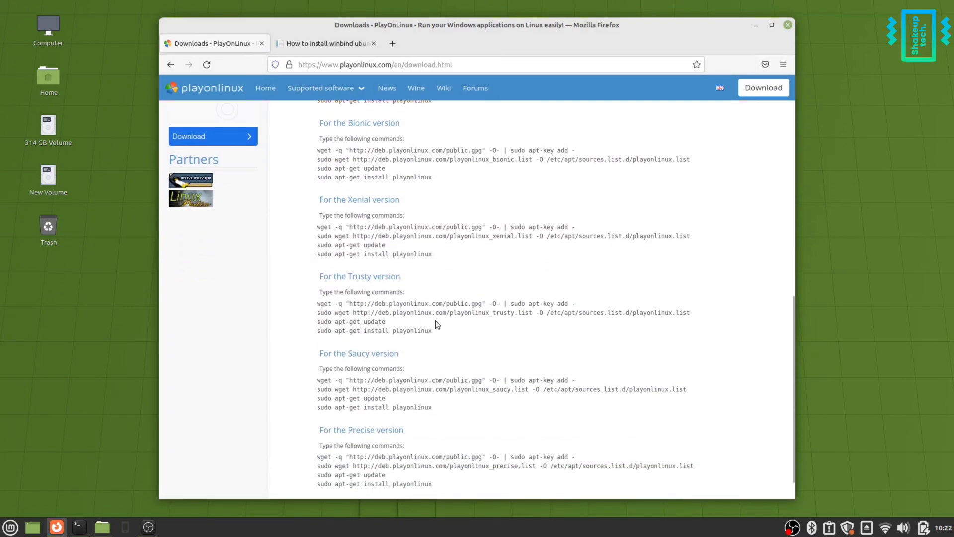
{"action": "scroll", "coordinate": [423, 324], "scroll_direction": "up", "scroll_amount": 4}
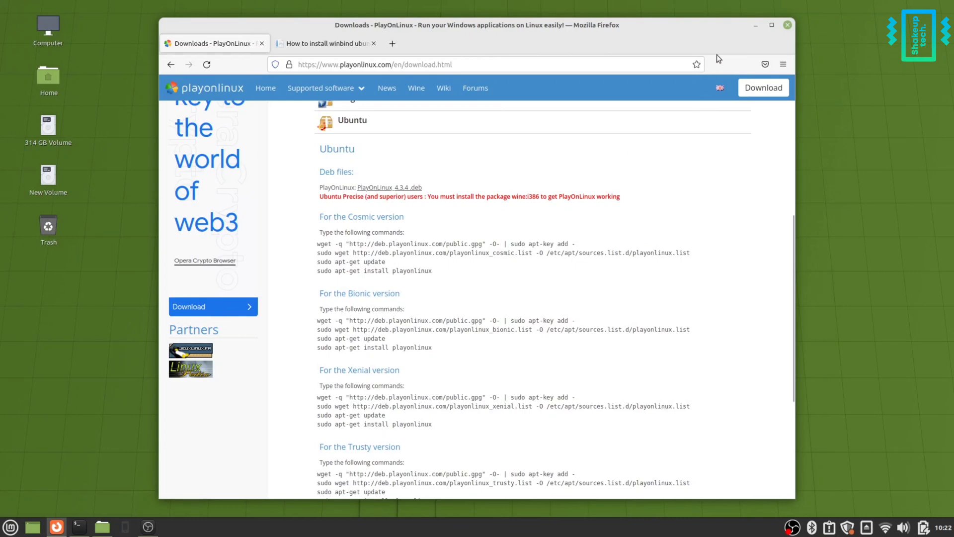
{"action": "left_click", "coordinate": [324, 47]}
{"action": "scroll", "coordinate": [389, 238], "scroll_direction": "up", "scroll_amount": 5}
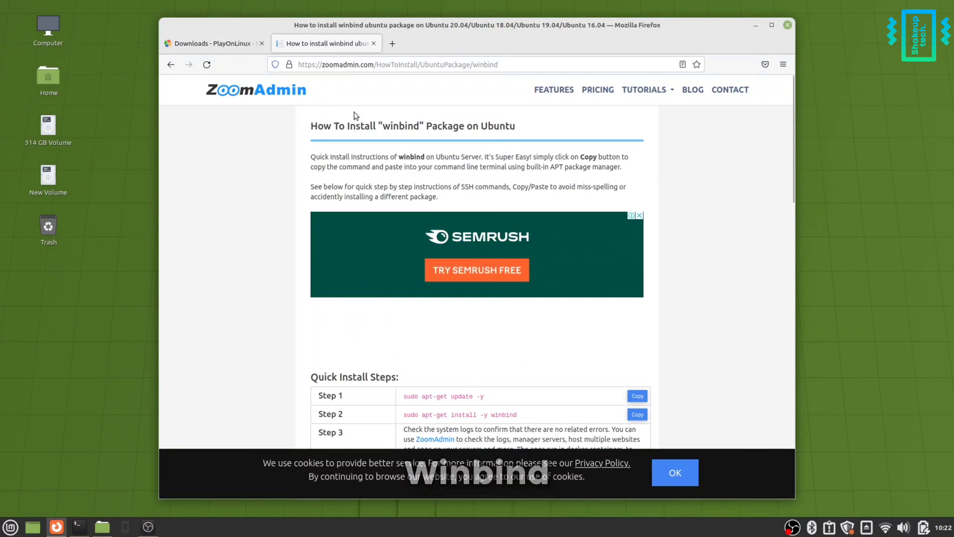
{"action": "scroll", "coordinate": [409, 171], "scroll_direction": "down", "scroll_amount": 3}
{"action": "scroll", "coordinate": [408, 171], "scroll_direction": "down", "scroll_amount": 1}
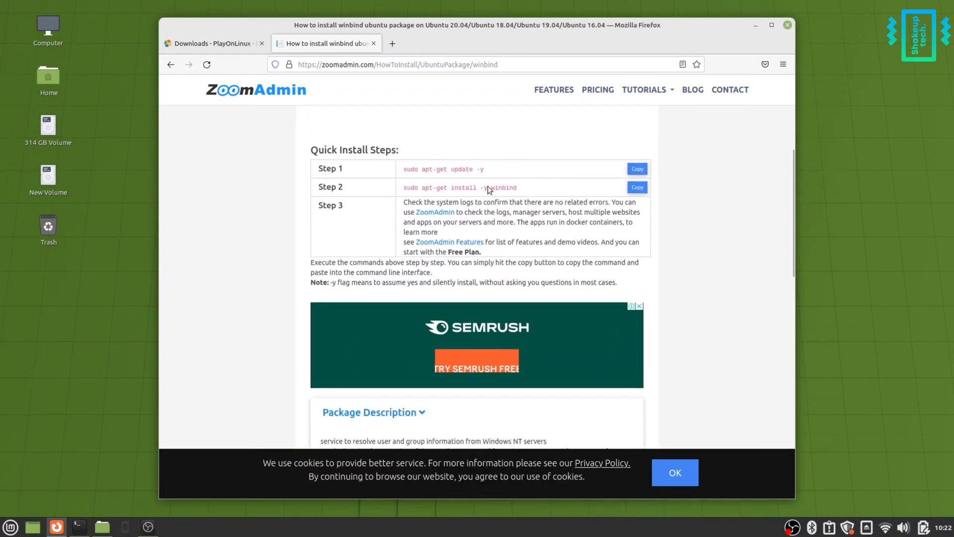
{"action": "left_click", "coordinate": [756, 25]}
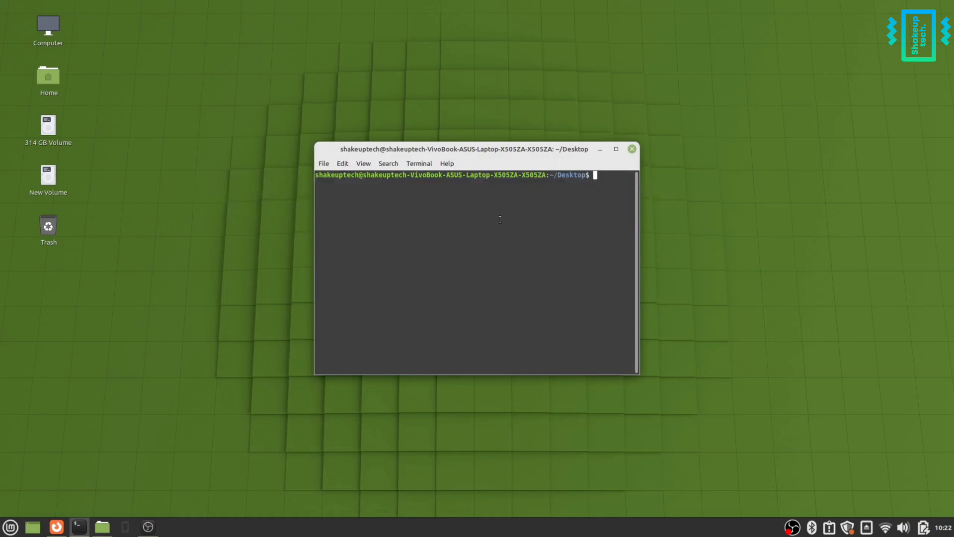
Step: In Software Manager's installed applications, confirm Winbind and Playonlinux are installed, then minimize it
{"action": "left_click", "coordinate": [10, 527]}
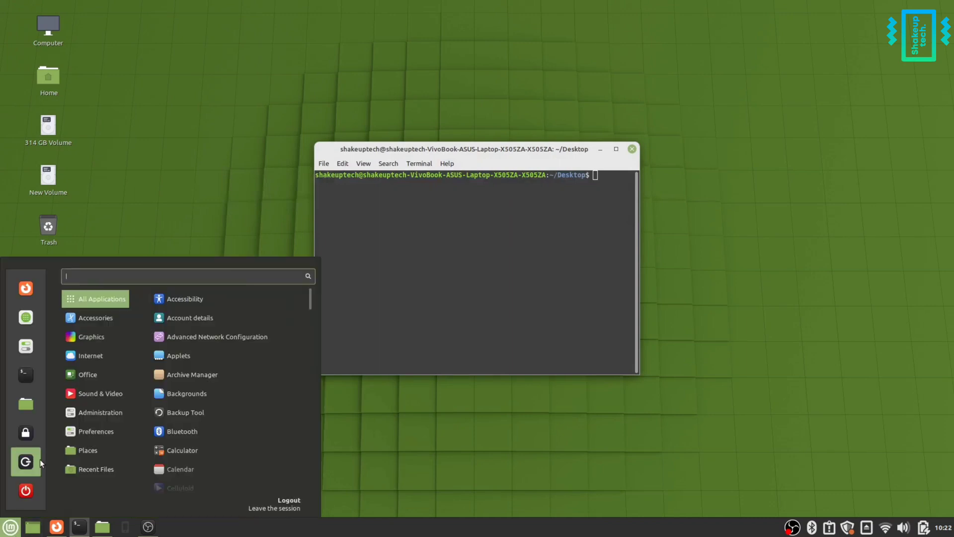
{"action": "left_click", "coordinate": [26, 323]}
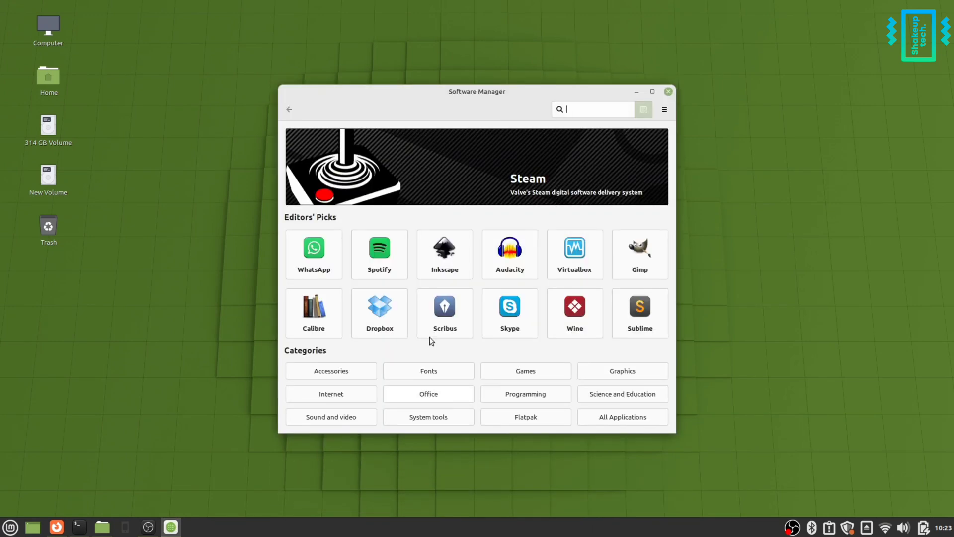
{"action": "left_click", "coordinate": [665, 110]}
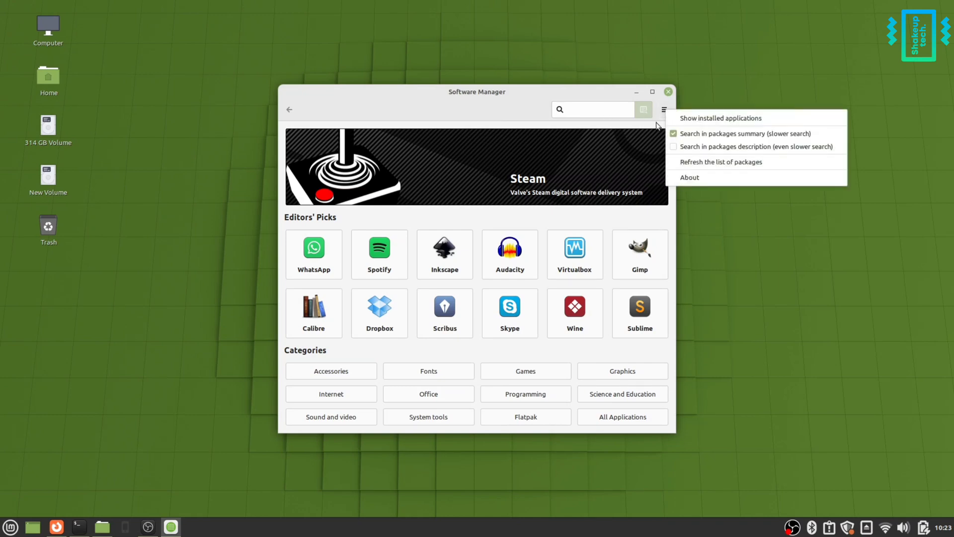
{"action": "left_click", "coordinate": [714, 120]}
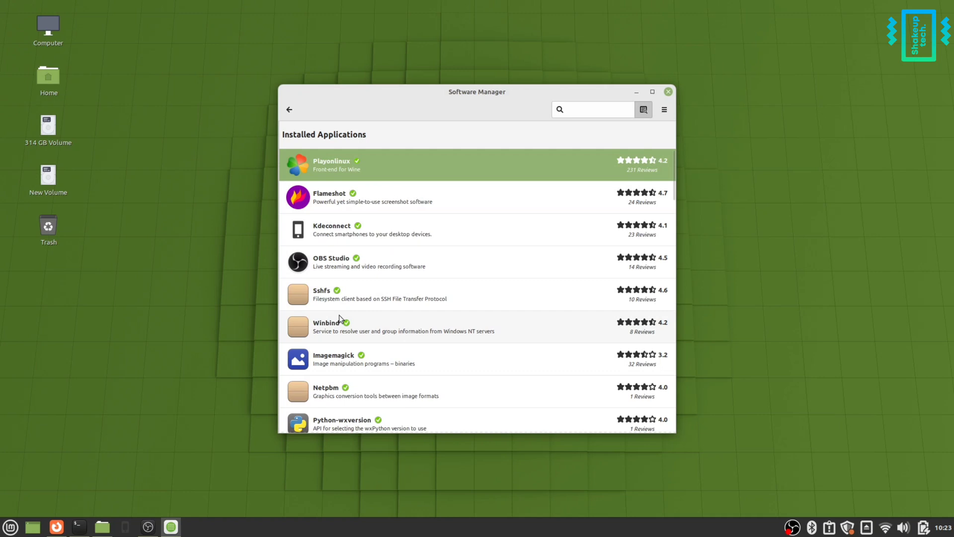
{"action": "left_click", "coordinate": [347, 329]}
{"action": "left_click", "coordinate": [289, 109]}
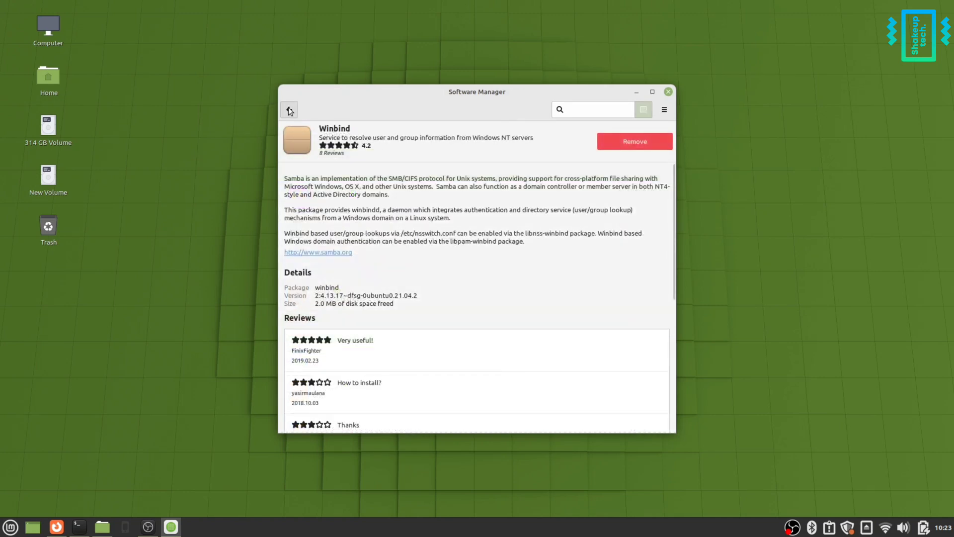
{"action": "left_click", "coordinate": [347, 162]}
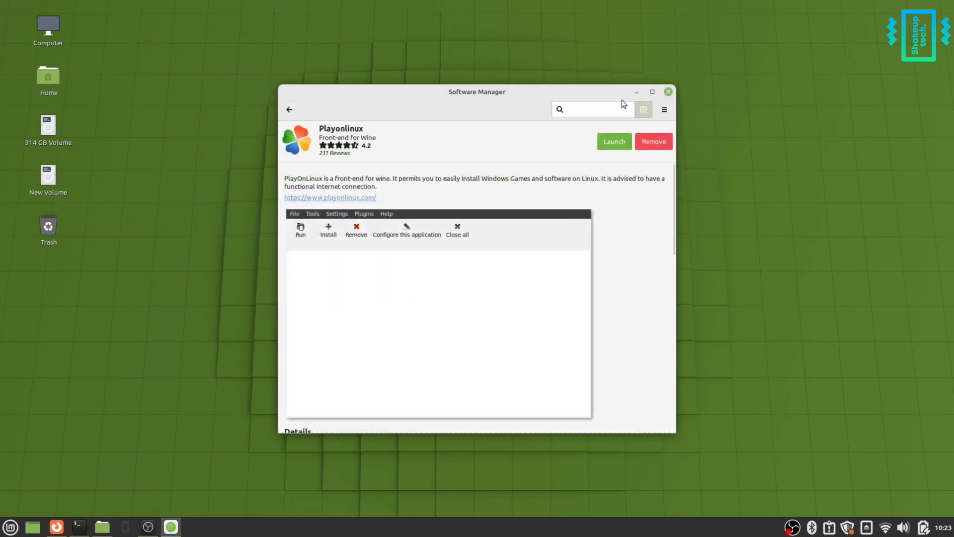
{"action": "left_click", "coordinate": [635, 92]}
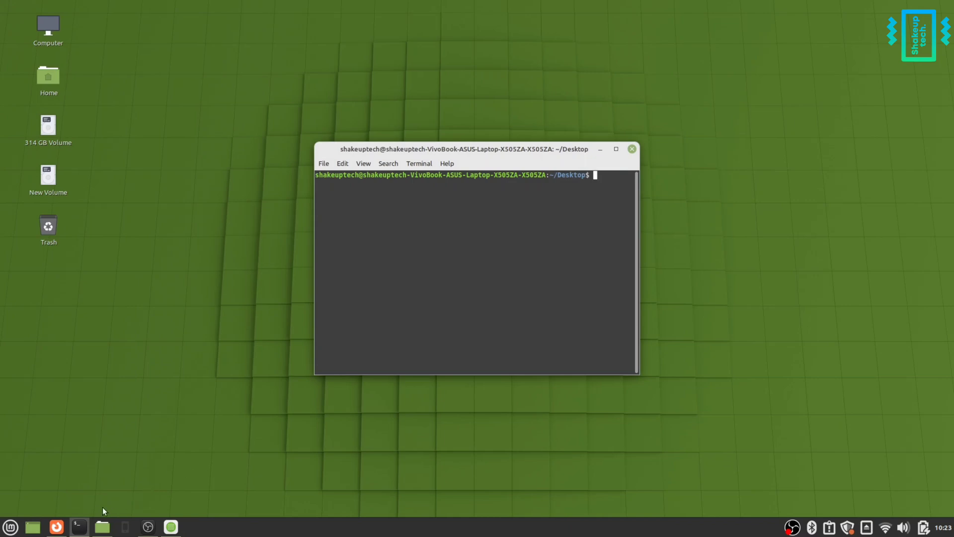
Step: Copy the first Cosmic wget key command into Terminal and run it, entering the sudo password
{"action": "left_click", "coordinate": [56, 526]}
{"action": "scroll", "coordinate": [505, 293], "scroll_direction": "up", "scroll_amount": 3}
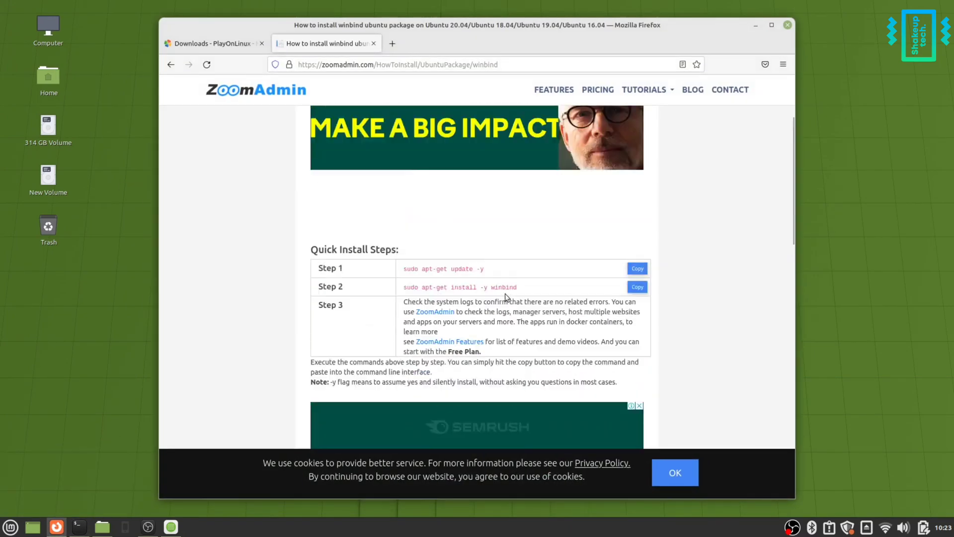
{"action": "left_click", "coordinate": [209, 47]}
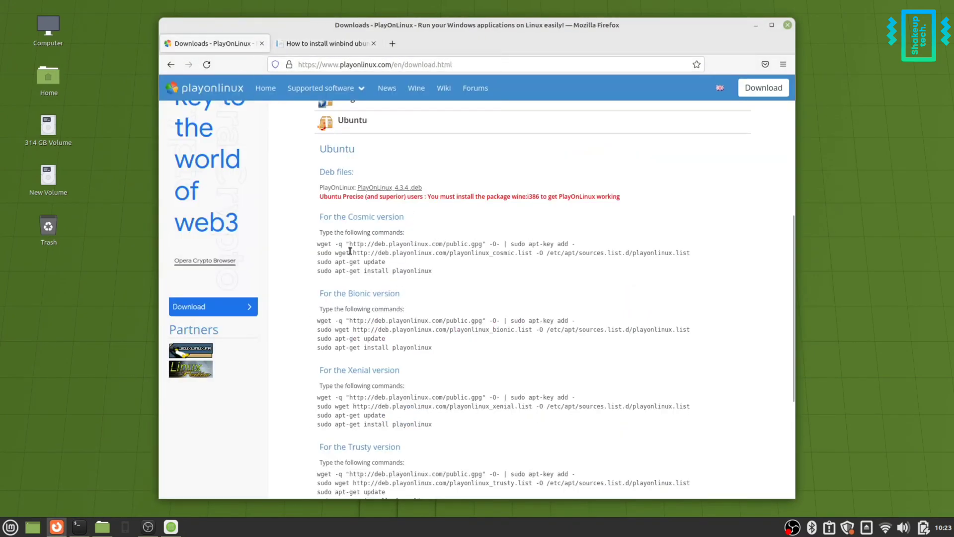
{"action": "left_click_drag", "start_coordinate": [318, 245], "coordinate": [566, 241]}
{"action": "right_click", "coordinate": [567, 241]}
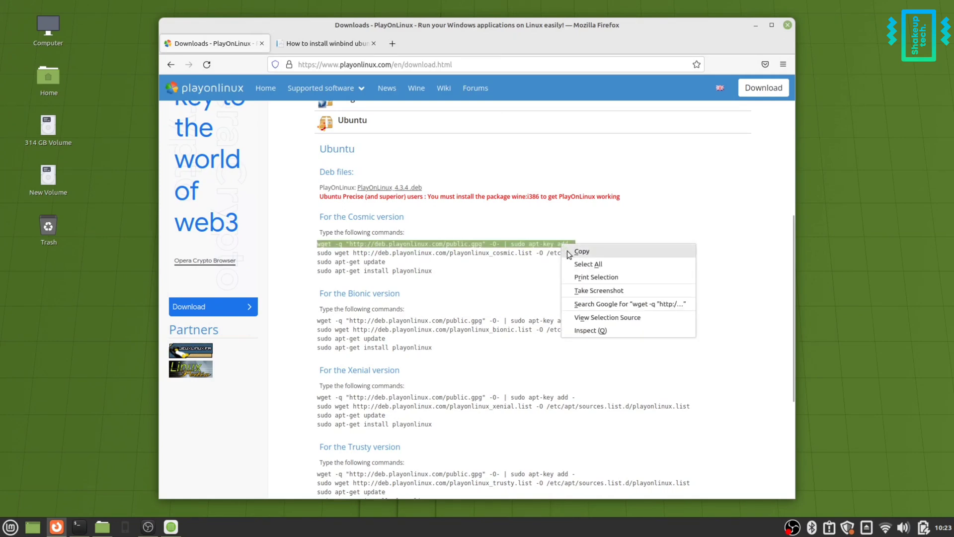
{"action": "left_click", "coordinate": [577, 248]}
{"action": "left_click", "coordinate": [756, 25]}
{"action": "key", "text": "ctrl+alt+t"}
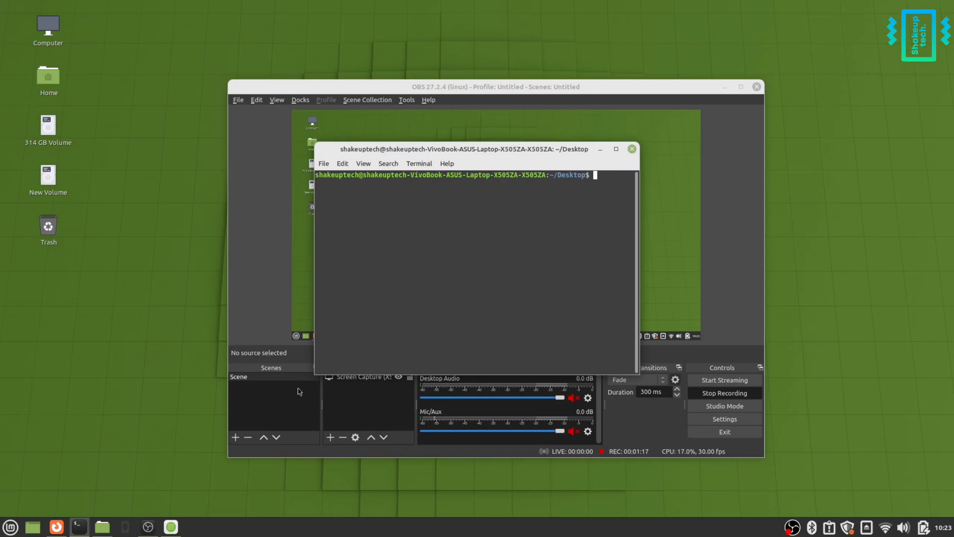
{"action": "right_click", "coordinate": [409, 202]}
{"action": "left_click", "coordinate": [438, 257]}
{"action": "key", "text": "Return"}
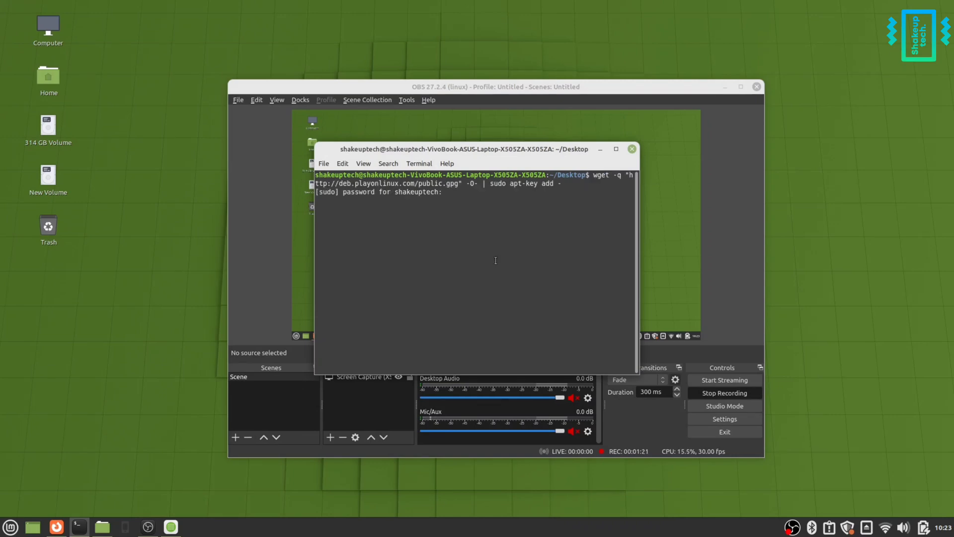
{"action": "key", "text": "Return"}
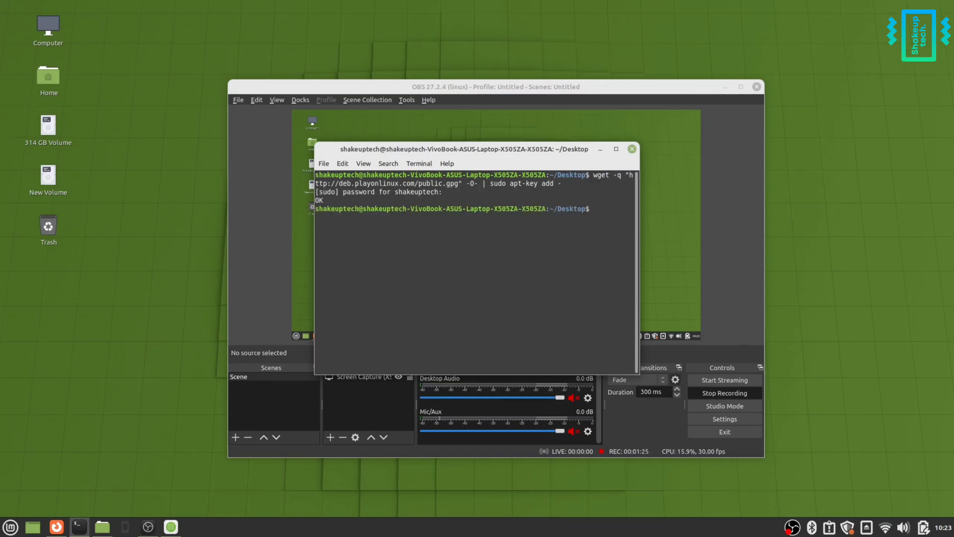
Step: Run the Cosmic wget command that adds the PlayOnLinux repository list
{"action": "left_click", "coordinate": [56, 527]}
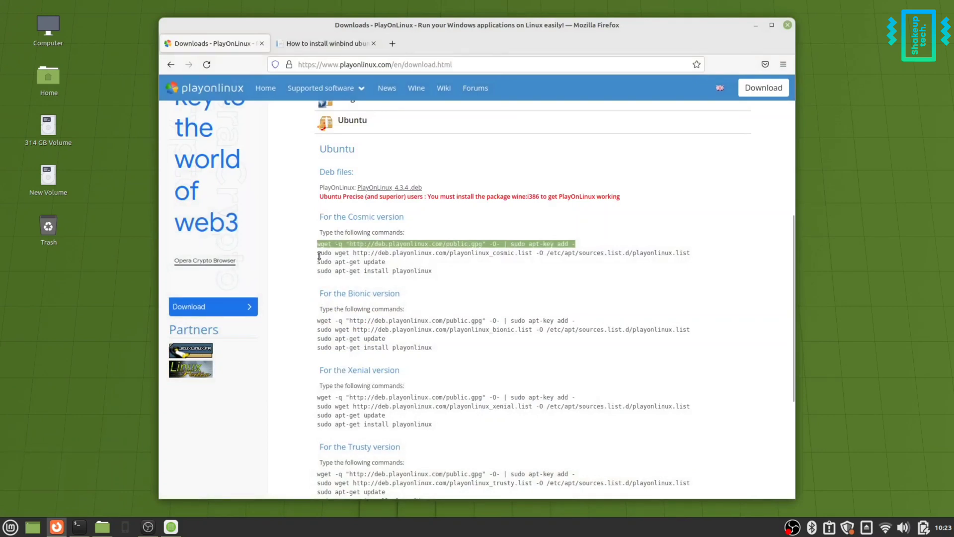
{"action": "left_click_drag", "start_coordinate": [318, 254], "coordinate": [701, 252]}
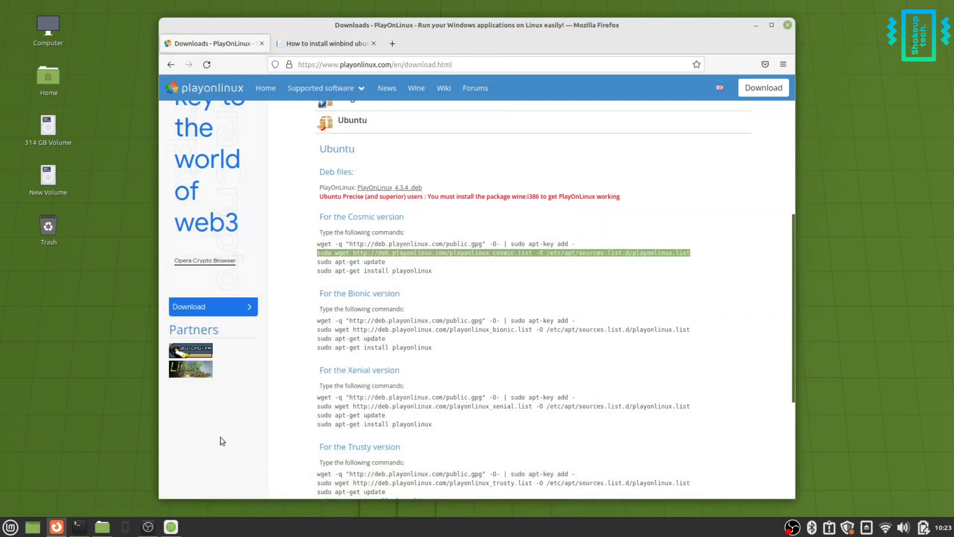
{"action": "left_click", "coordinate": [79, 527]}
{"action": "right_click", "coordinate": [354, 294]}
{"action": "left_click", "coordinate": [398, 351]}
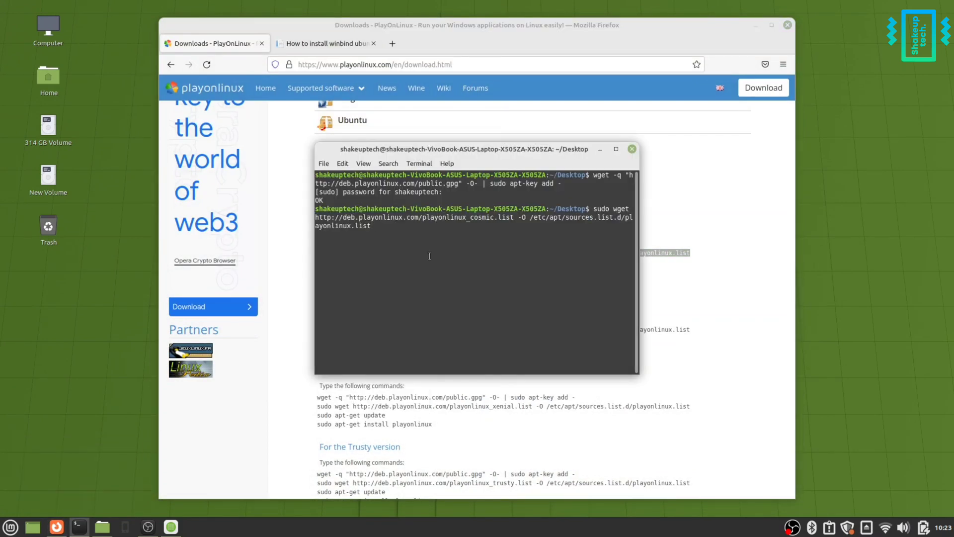
{"action": "key", "text": "Return"}
Step: Run sudo apt-get update to refresh the package lists
{"action": "left_click", "coordinate": [79, 527]}
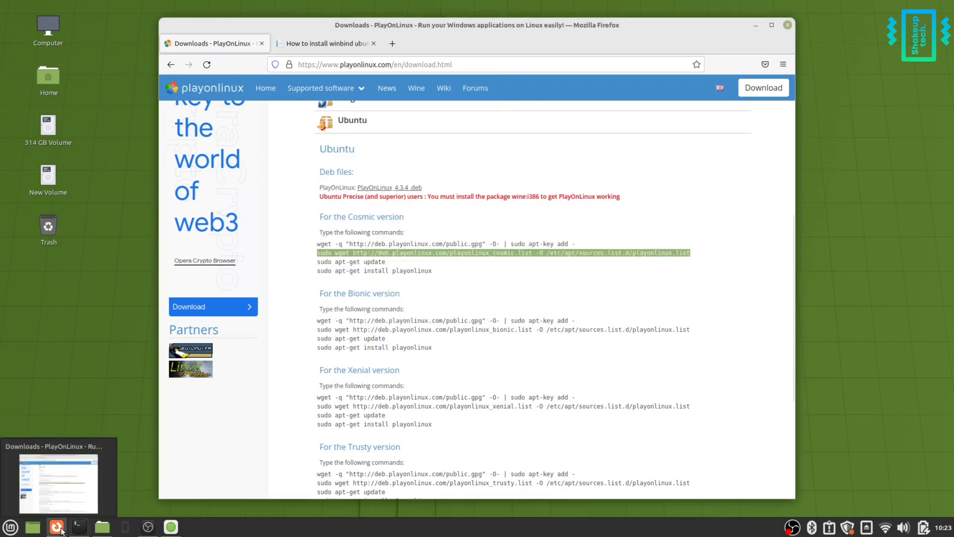
{"action": "left_click", "coordinate": [385, 264]}
{"action": "left_click_drag", "start_coordinate": [385, 264], "coordinate": [319, 260]}
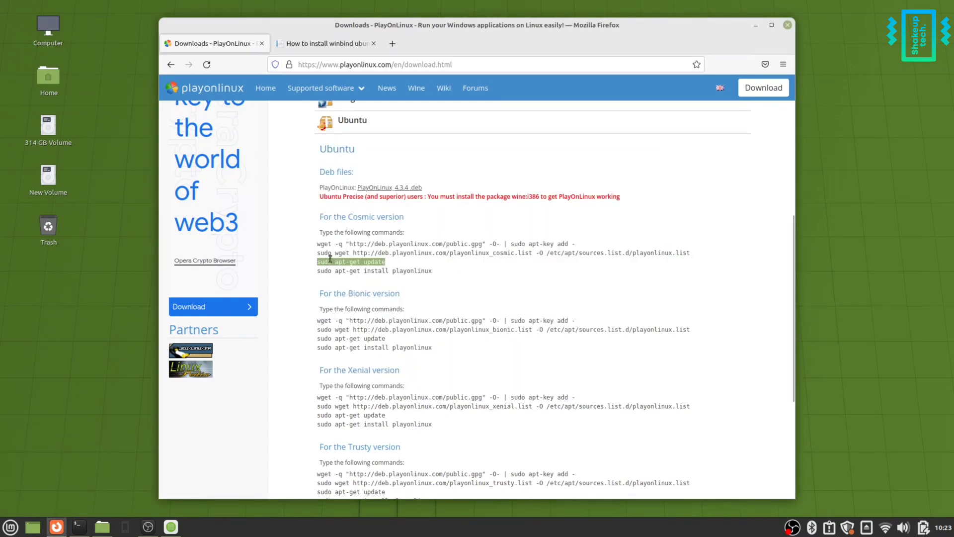
{"action": "key", "text": "ctrl+c"}
{"action": "left_click", "coordinate": [78, 527]}
{"action": "right_click", "coordinate": [445, 296]}
{"action": "left_click", "coordinate": [469, 358]}
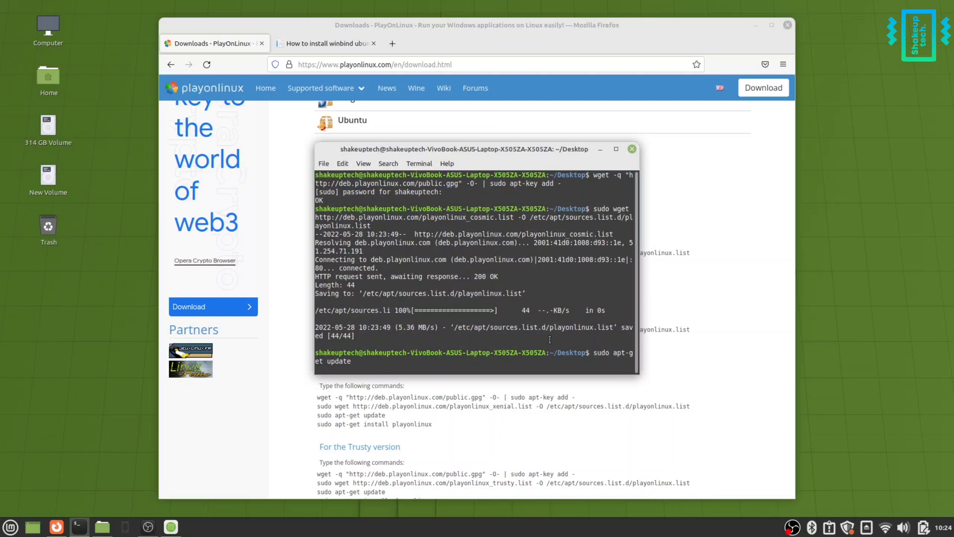
{"action": "key", "text": "Return"}
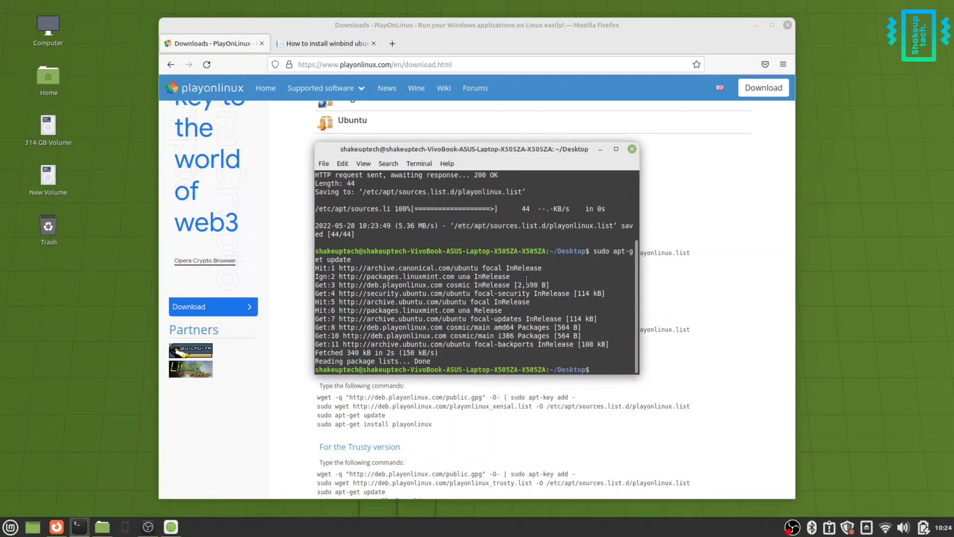
Step: Run sudo apt-get install playonlinux, which reports version 4.3.4-1ubuntu1 is already newest
{"action": "left_click", "coordinate": [79, 527]}
{"action": "left_click", "coordinate": [433, 271]}
{"action": "left_click_drag", "start_coordinate": [433, 271], "coordinate": [320, 268]}
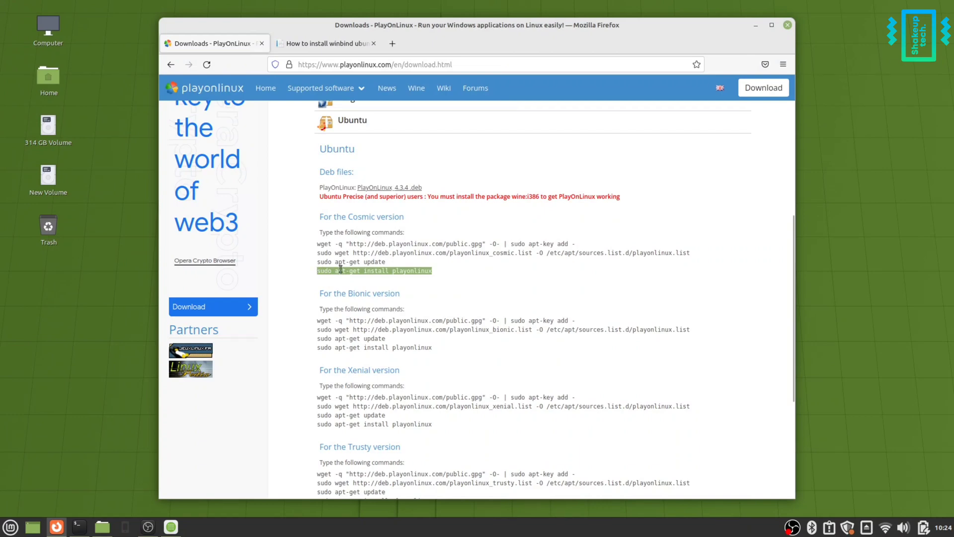
{"action": "left_click", "coordinate": [79, 526]}
{"action": "right_click", "coordinate": [453, 296]}
{"action": "left_click", "coordinate": [475, 386]}
{"action": "key", "text": "Return"}
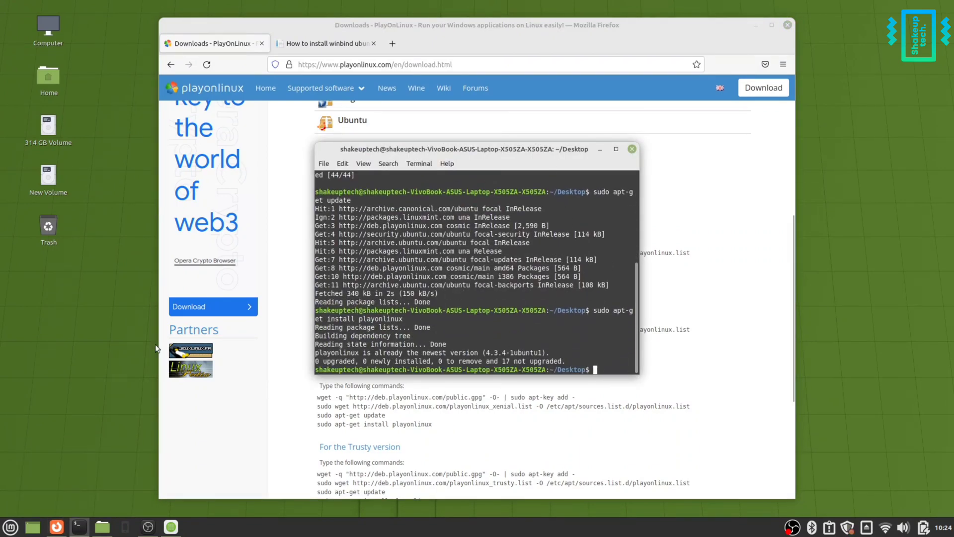
Step: Run the winbind guide's Step 1 apt update command in Terminal
{"action": "left_click", "coordinate": [56, 527]}
{"action": "left_click", "coordinate": [324, 43]}
{"action": "scroll", "coordinate": [451, 358], "scroll_direction": "down", "scroll_amount": 3}
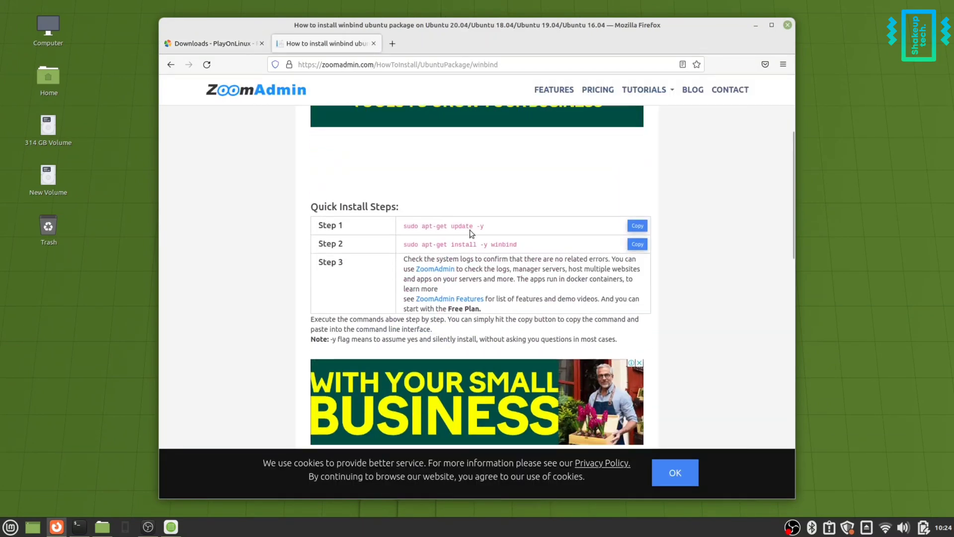
{"action": "left_click", "coordinate": [638, 226]}
{"action": "key", "text": "alt+Tab"}
{"action": "right_click", "coordinate": [578, 327]}
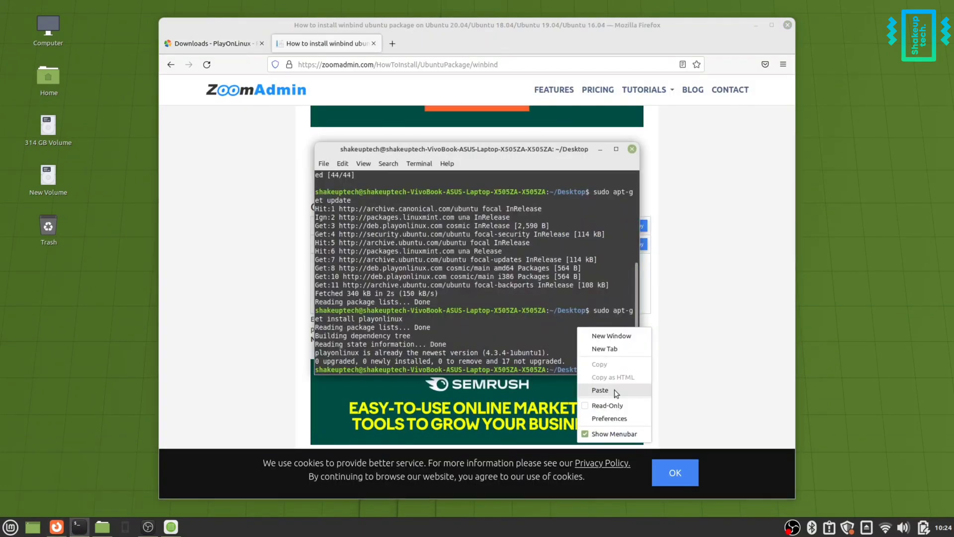
{"action": "left_click", "coordinate": [615, 390]}
{"action": "key", "text": "Return"}
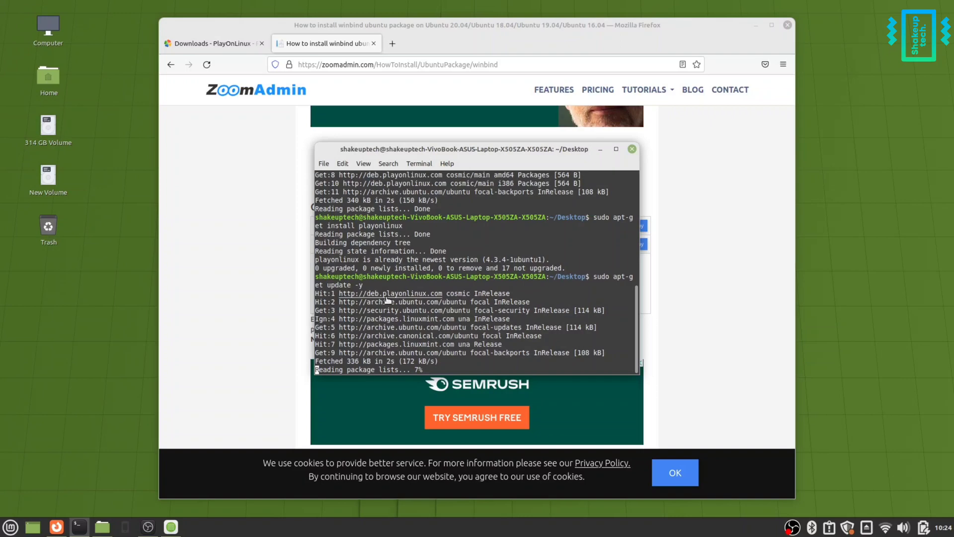
Step: Run the Step 2 winbind install command; winbind 2:4.13.17~dfsg-0ubuntu0.21.04.2 is already newest
{"action": "left_click", "coordinate": [56, 527]}
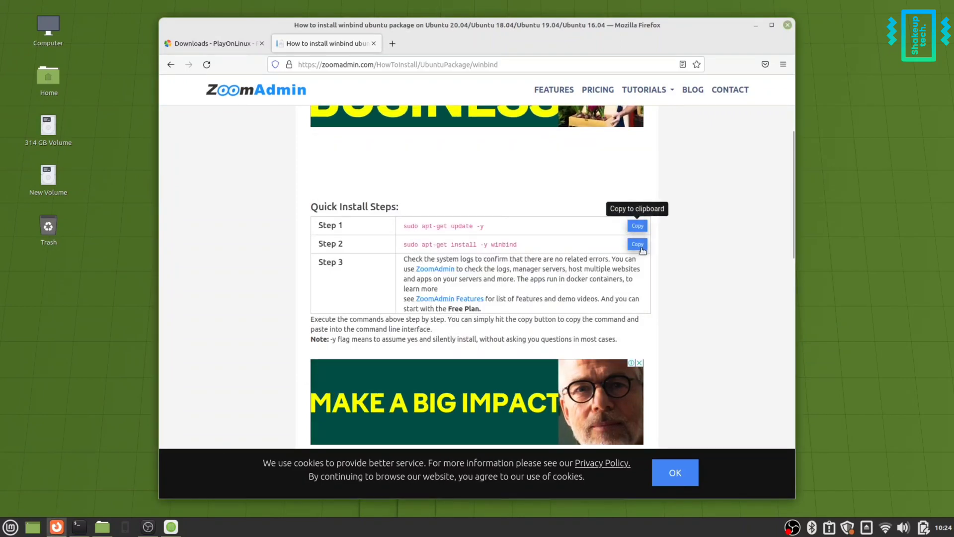
{"action": "left_click", "coordinate": [638, 243]}
{"action": "left_click", "coordinate": [79, 527]}
{"action": "right_click", "coordinate": [469, 290]}
{"action": "left_click", "coordinate": [504, 353]}
{"action": "key", "text": "Return"}
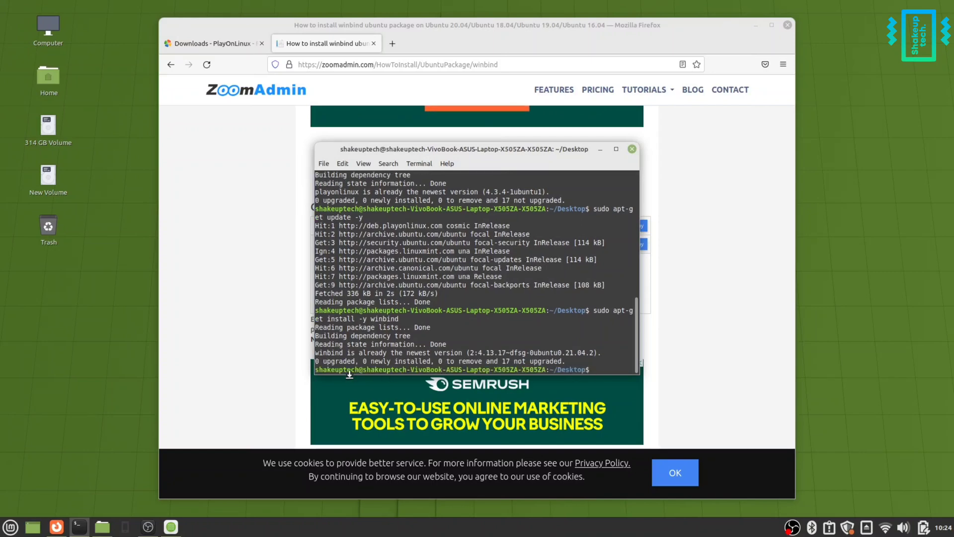
Step: Minimize Terminal, Firefox and OBS, and restore the Home folder window
{"action": "left_click", "coordinate": [601, 149]}
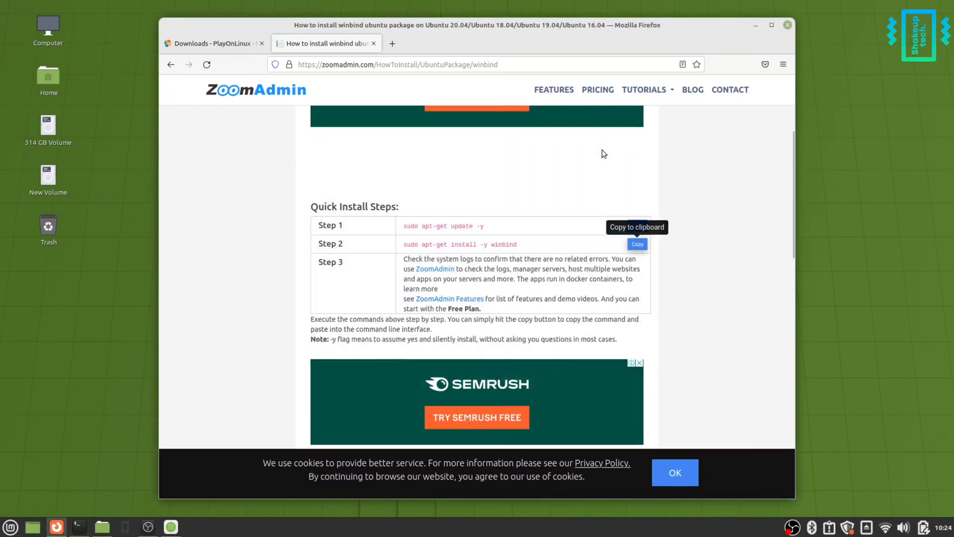
{"action": "left_click", "coordinate": [755, 25]}
{"action": "left_click", "coordinate": [724, 88]}
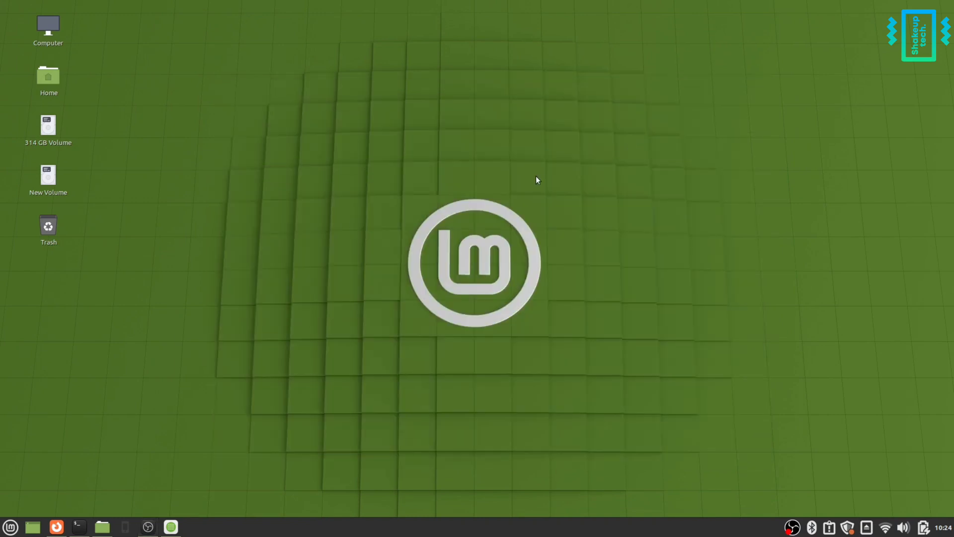
{"action": "left_click", "coordinate": [102, 527]}
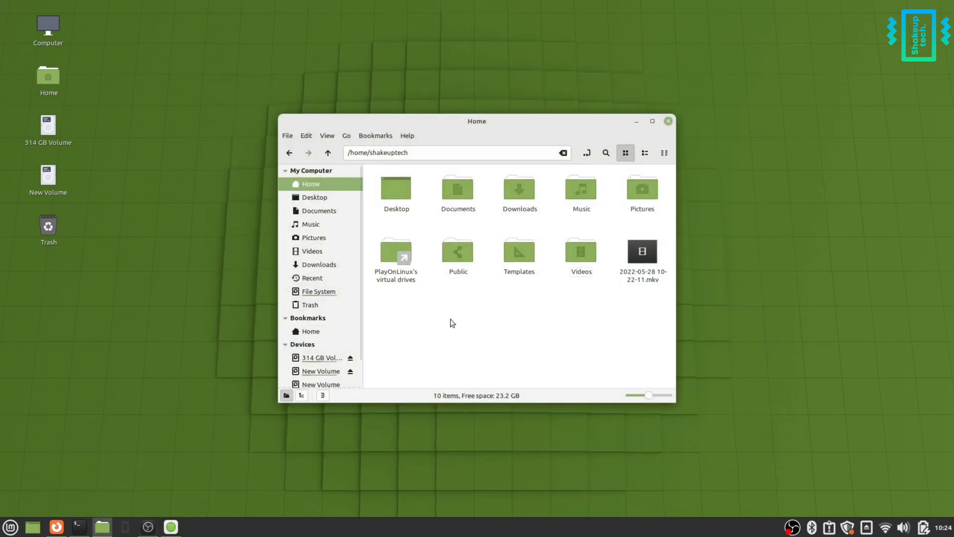
Step: Browse New Volume > Programs > _Getintopc Office folder > M-soft_Office_2010_SP2_Pro_Plus_VLx86
{"action": "left_click", "coordinate": [321, 371]}
{"action": "double_click", "coordinate": [572, 267]}
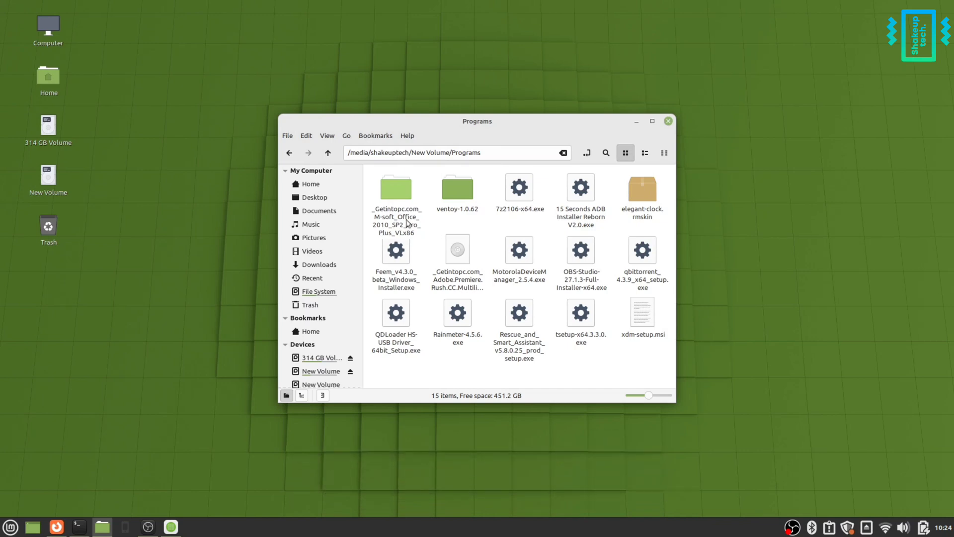
{"action": "double_click", "coordinate": [397, 227]}
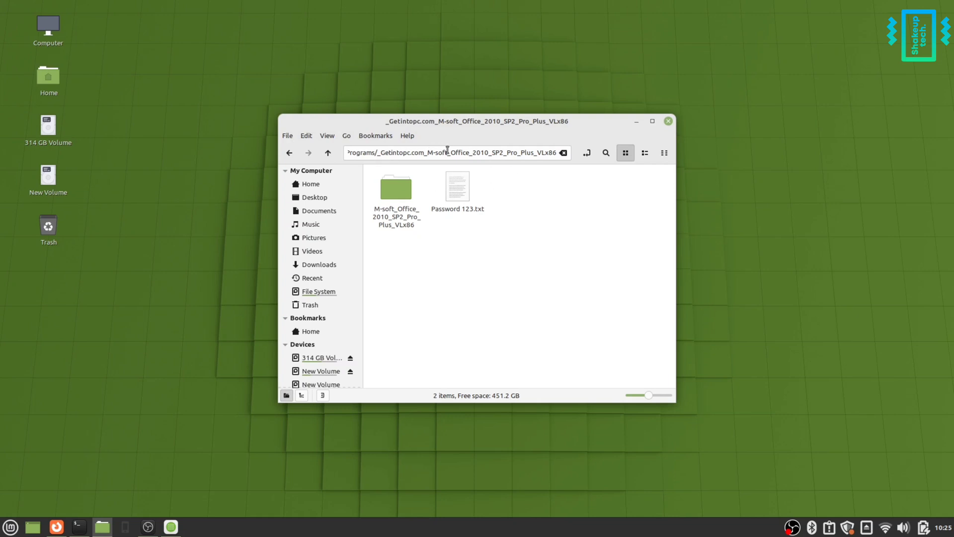
{"action": "double_click", "coordinate": [398, 199]}
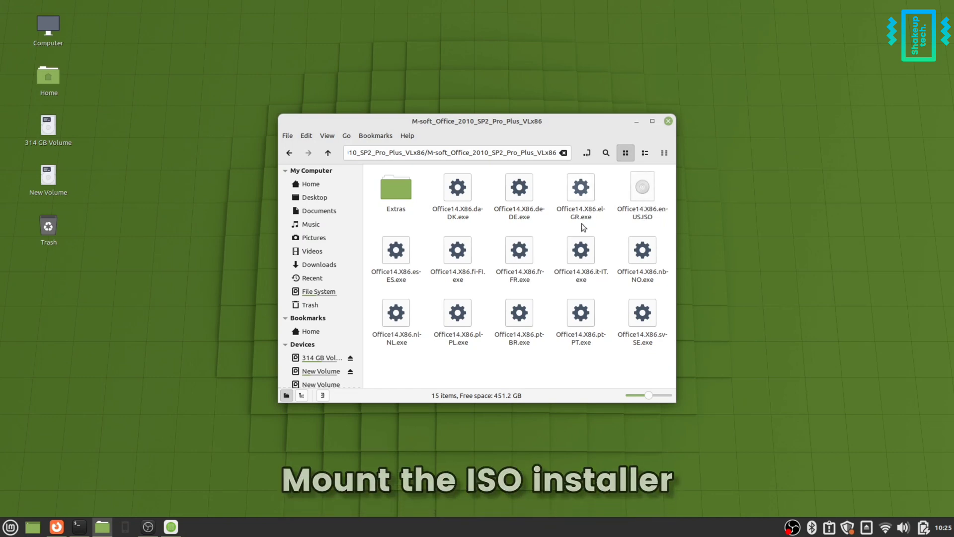
Step: Mount Office14.X86.en-US.ISO with Disk Image Mounter and select setup.exe on the mounted disc
{"action": "left_click", "coordinate": [635, 200]}
{"action": "right_click", "coordinate": [636, 201]}
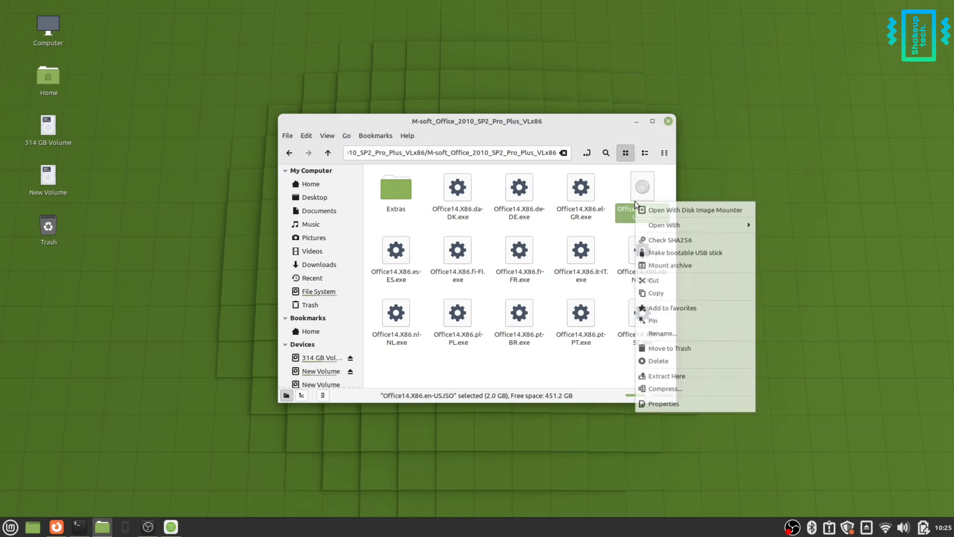
{"action": "left_click", "coordinate": [669, 210]}
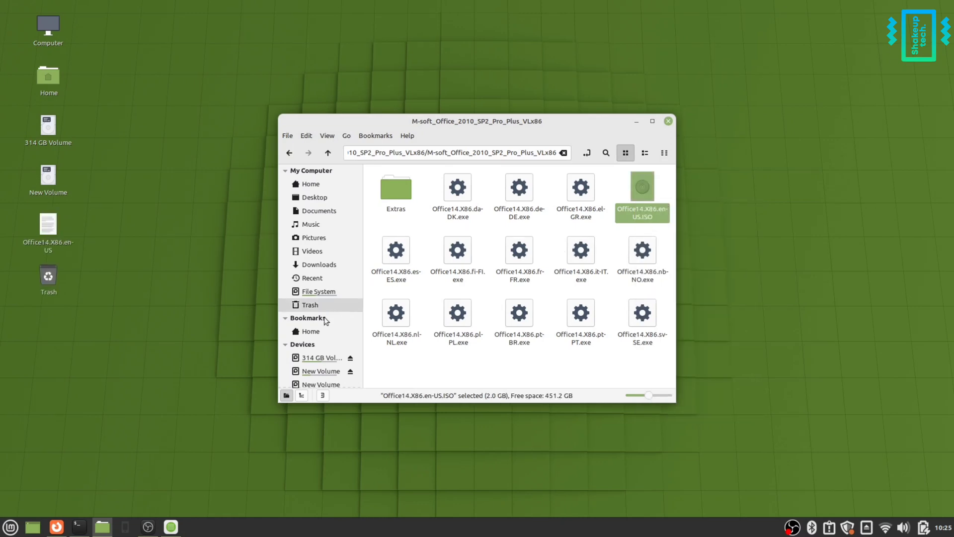
{"action": "scroll", "coordinate": [325, 320], "scroll_direction": "down", "scroll_amount": 2}
{"action": "left_click", "coordinate": [321, 355]}
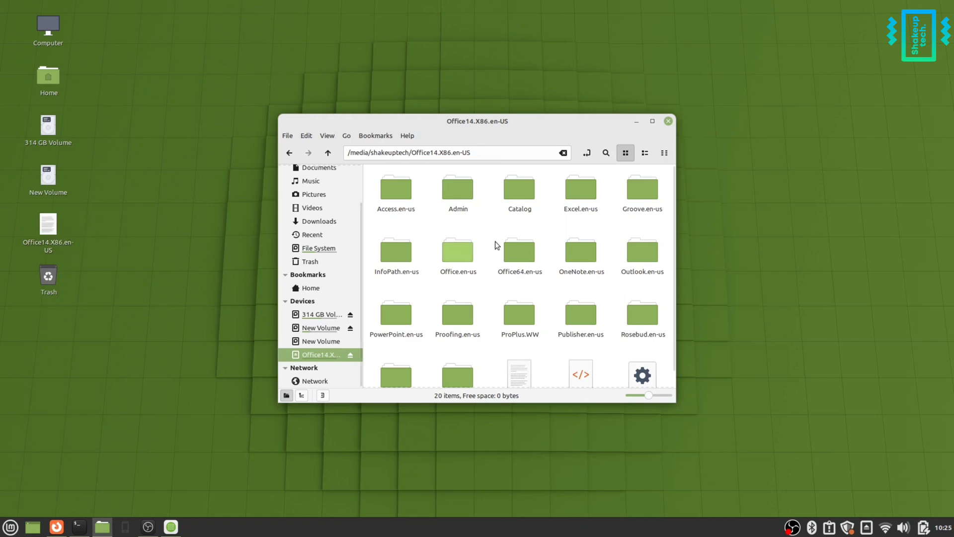
{"action": "scroll", "coordinate": [520, 244], "scroll_direction": "down", "scroll_amount": 1}
{"action": "left_click", "coordinate": [639, 376]}
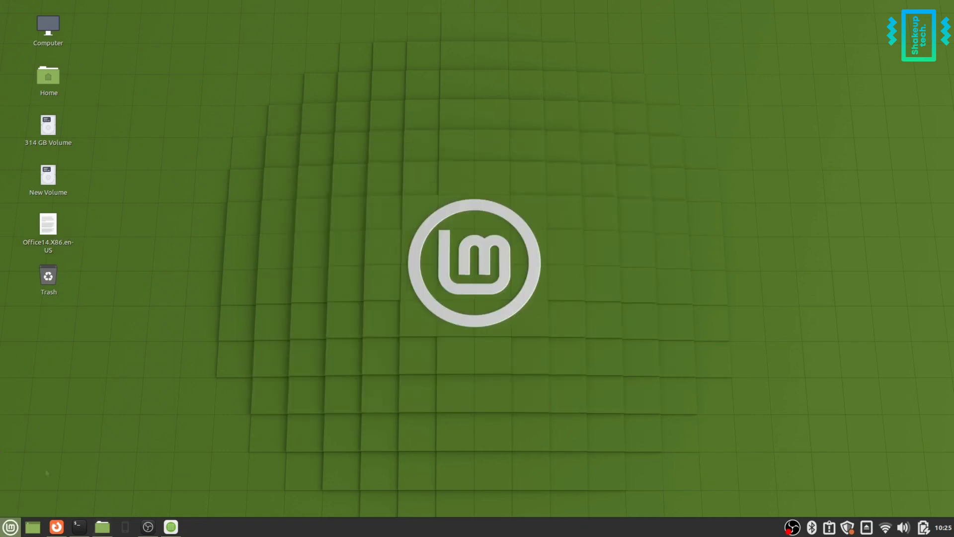
Step: Launch PlayOnLinux by searching 'pla' in the Mint menu
{"action": "left_click", "coordinate": [10, 526]}
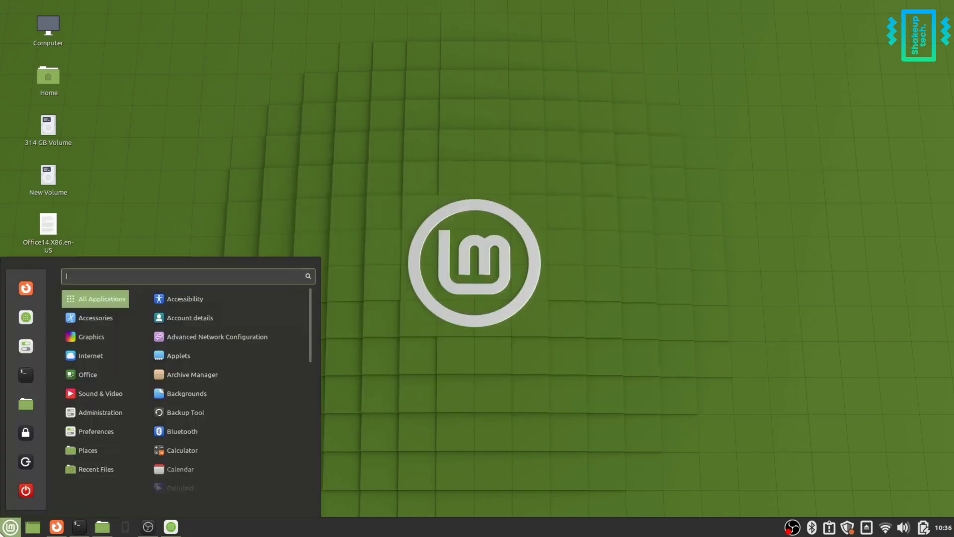
{"action": "left_click", "coordinate": [88, 450]}
{"action": "type", "text": "pla"}
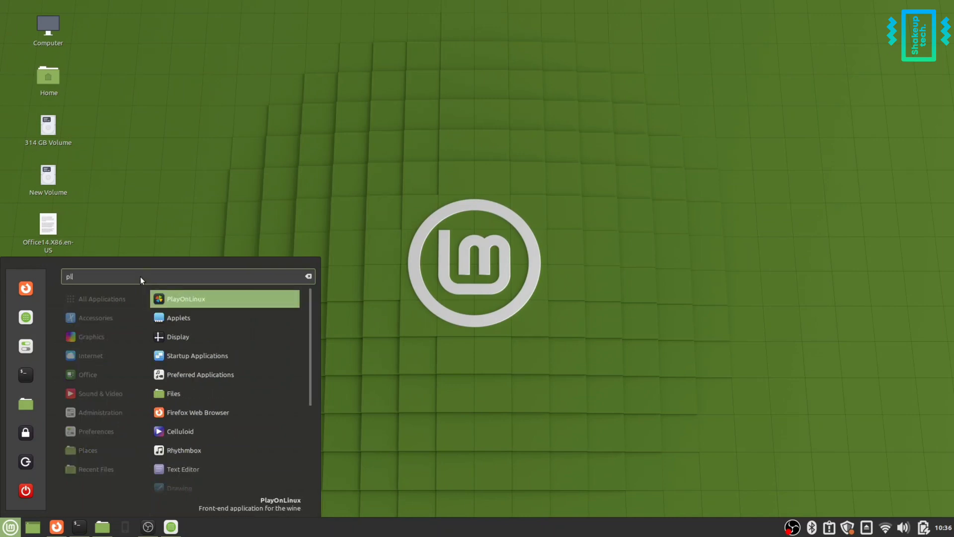
{"action": "left_click", "coordinate": [190, 299]}
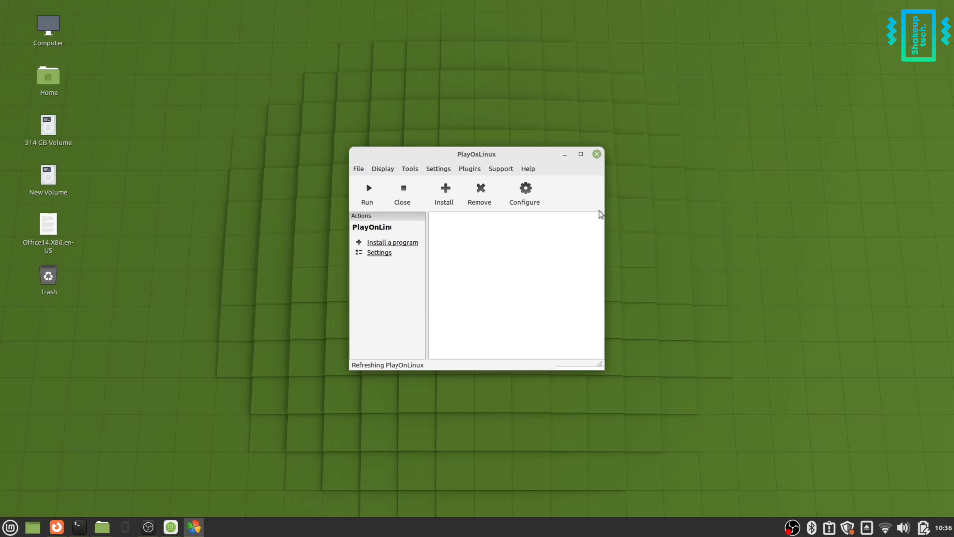
Step: Enlarge the PlayOnLinux window and move it up and left on the desktop
{"action": "left_click", "coordinate": [581, 154]}
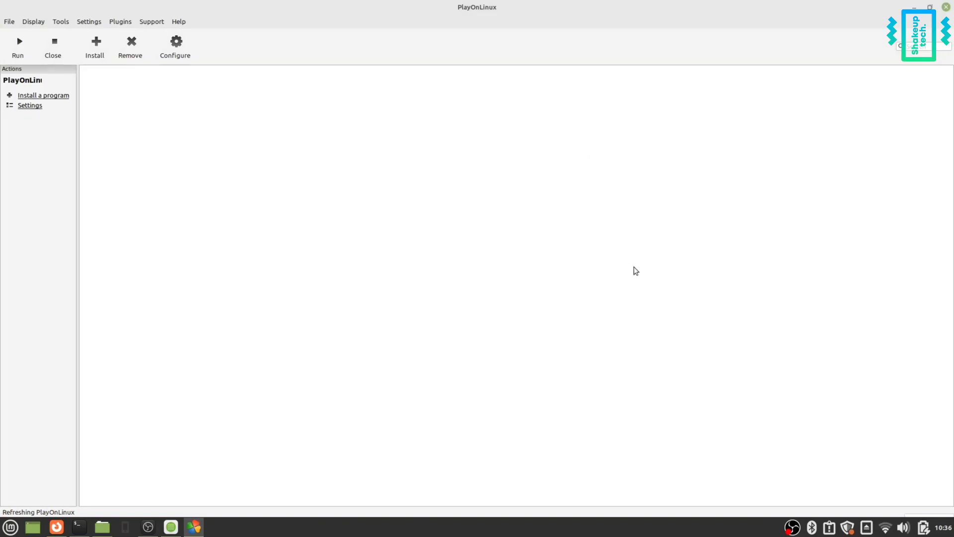
{"action": "left_click", "coordinate": [928, 6]}
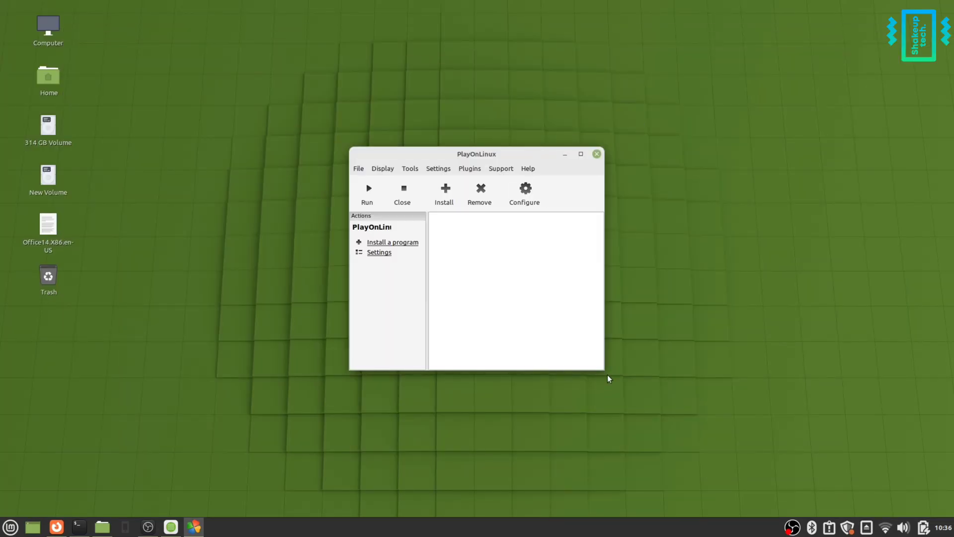
{"action": "left_click_drag", "start_coordinate": [596, 367], "coordinate": [888, 500]}
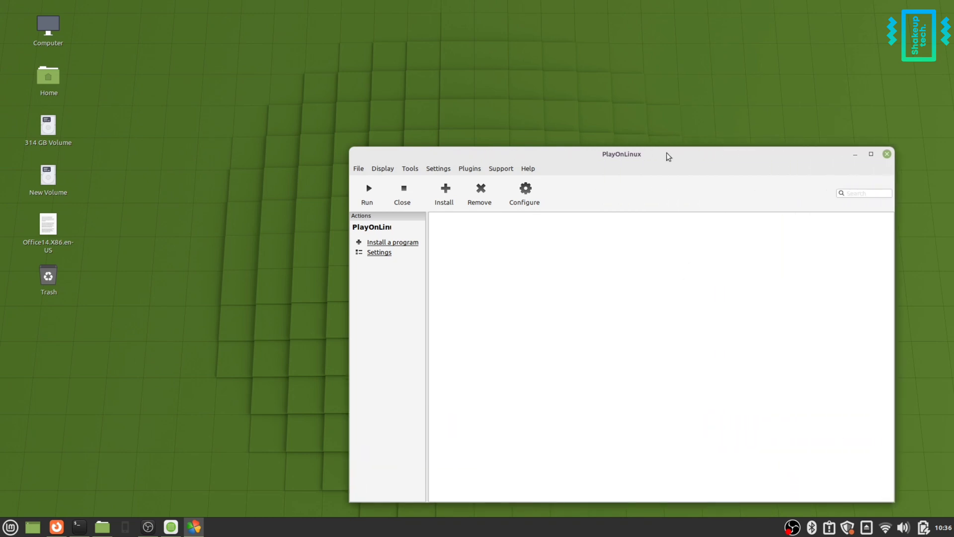
{"action": "left_click_drag", "start_coordinate": [668, 156], "coordinate": [564, 109]}
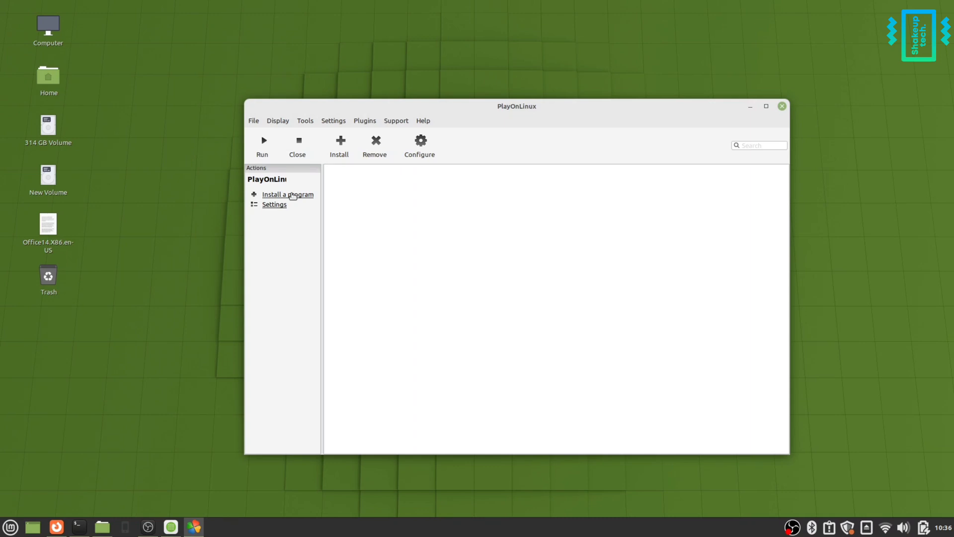
Step: Pick Microsoft Office 2010 from the Office category of the install catalogue and start installing it
{"action": "left_click", "coordinate": [292, 195]}
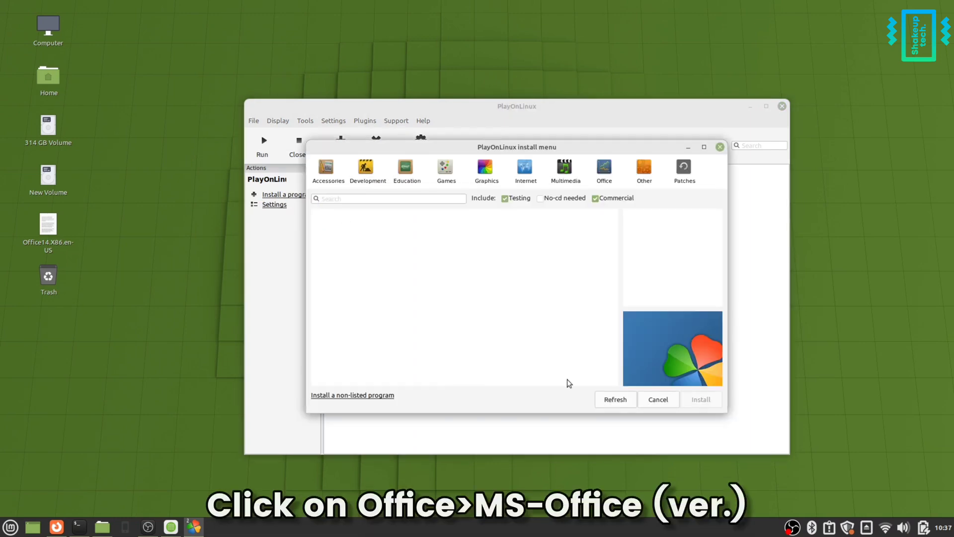
{"action": "left_click", "coordinate": [603, 182]}
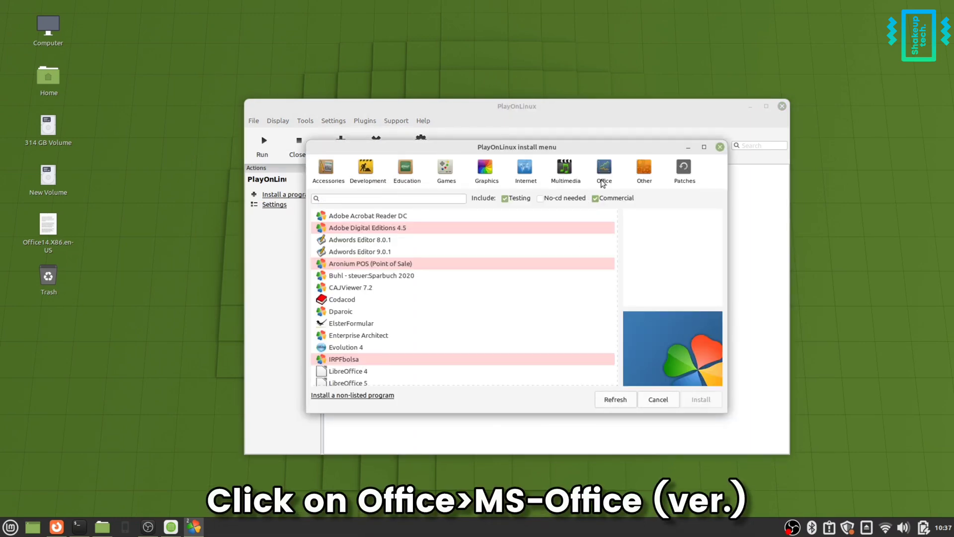
{"action": "scroll", "coordinate": [464, 284], "scroll_direction": "down", "scroll_amount": 5}
{"action": "scroll", "coordinate": [466, 287], "scroll_direction": "down", "scroll_amount": 1}
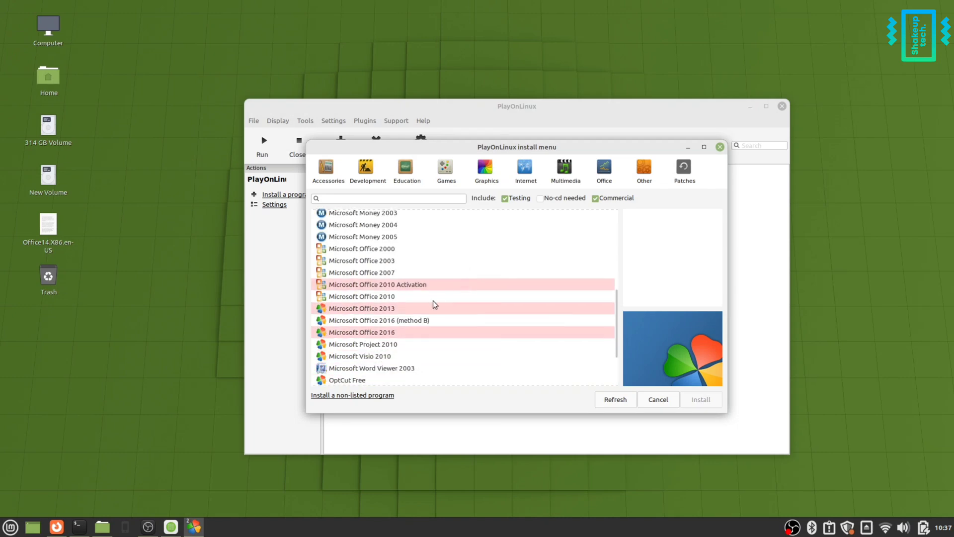
{"action": "left_click", "coordinate": [416, 297]}
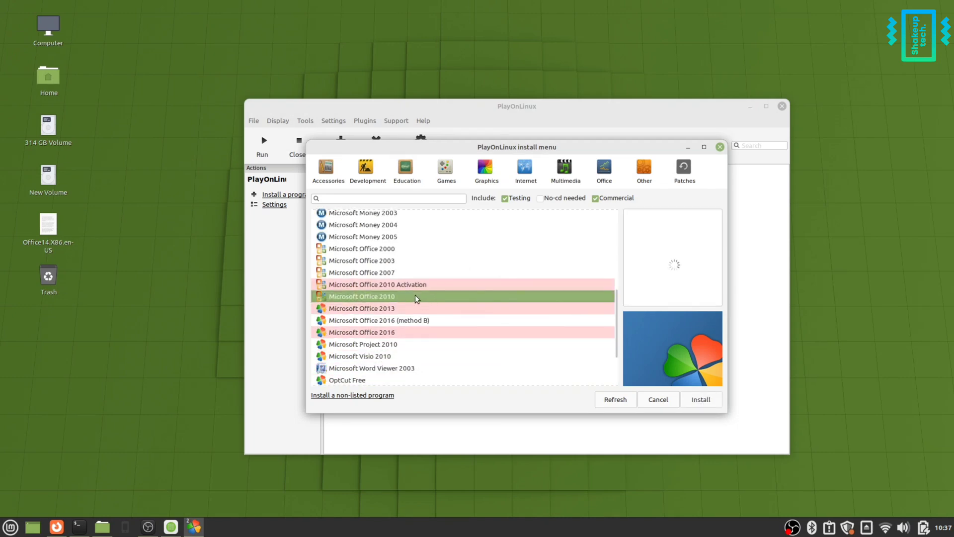
{"action": "left_click", "coordinate": [700, 400]}
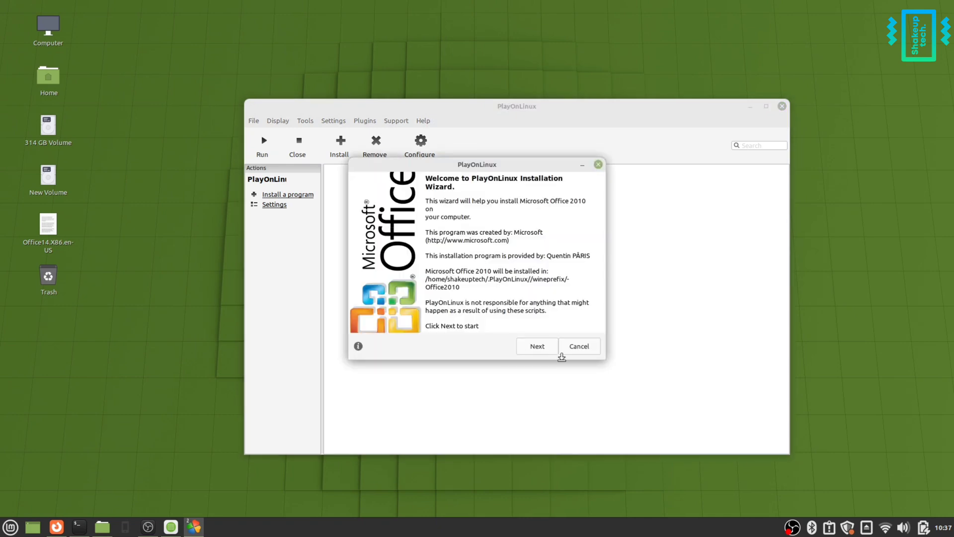
Step: Point the wizard to setup.exe on the Office14.X86.en-US disc and erase the old Office2010 virtual drive
{"action": "left_click", "coordinate": [553, 350]}
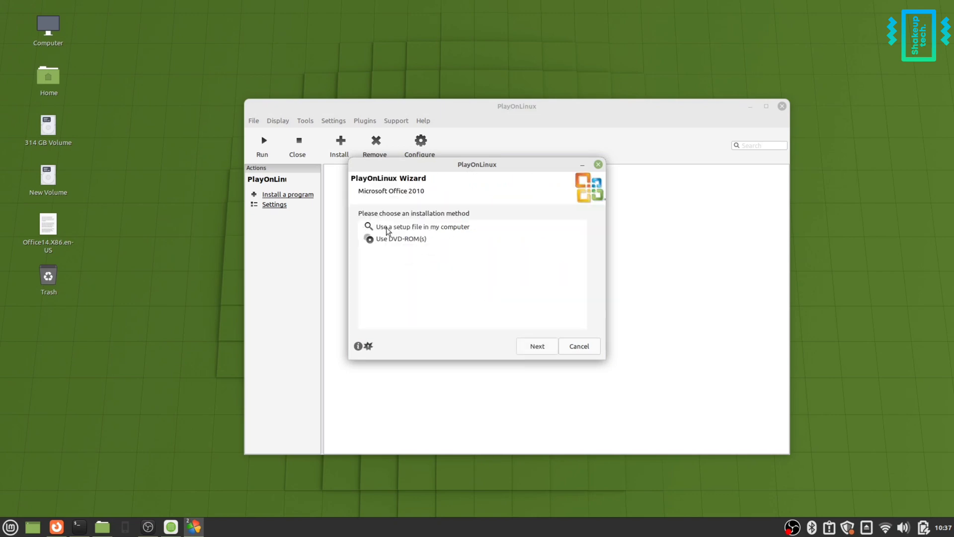
{"action": "left_click", "coordinate": [425, 227]}
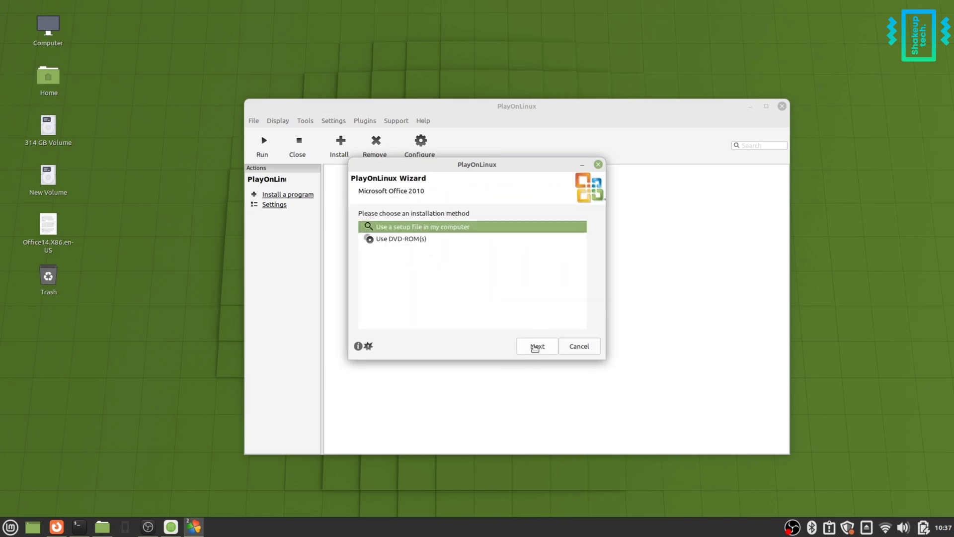
{"action": "left_click", "coordinate": [536, 348]}
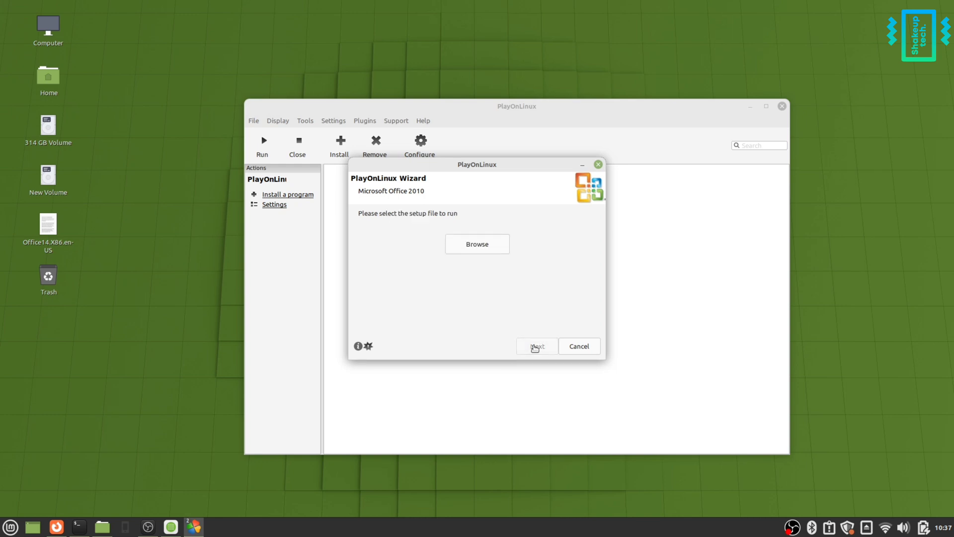
{"action": "left_click", "coordinate": [477, 246]}
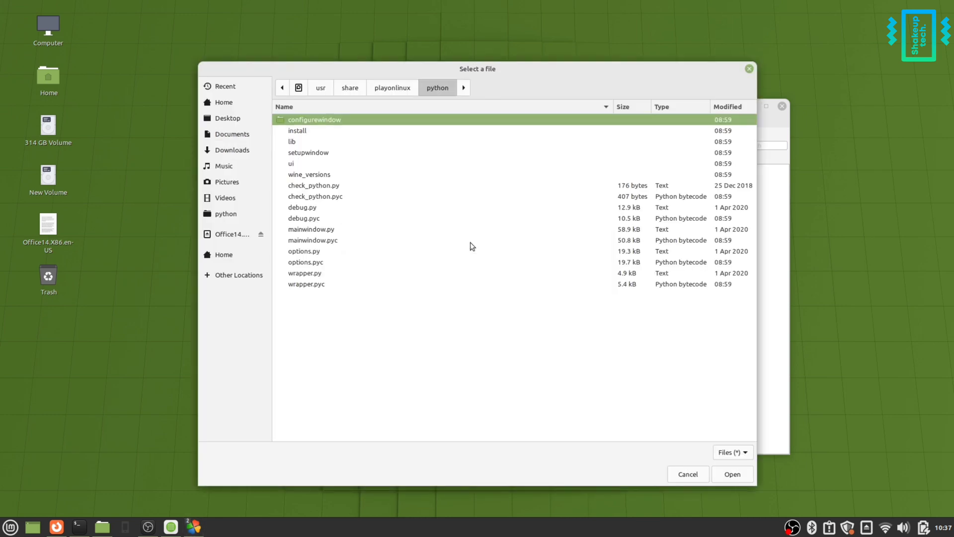
{"action": "left_click", "coordinate": [208, 234]}
{"action": "left_click", "coordinate": [326, 328]}
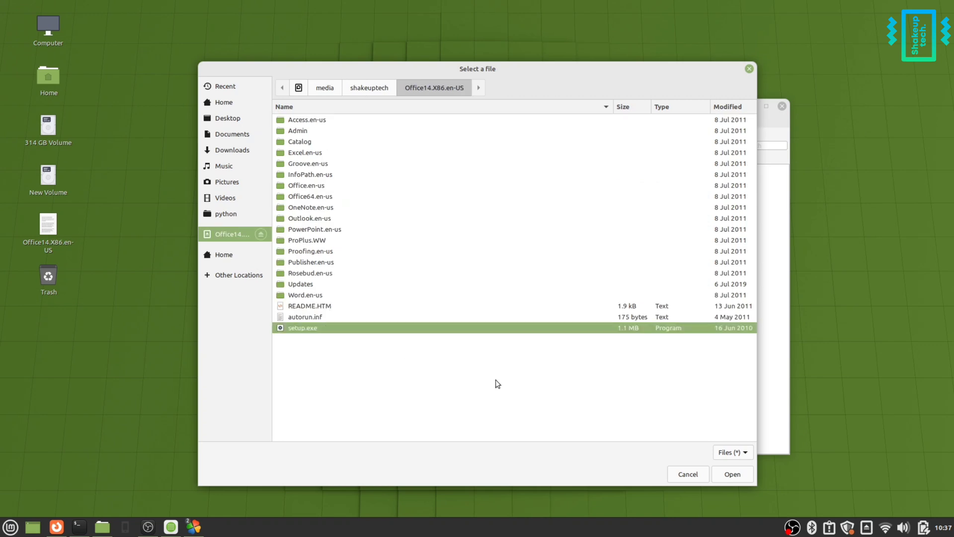
{"action": "left_click", "coordinate": [732, 475]}
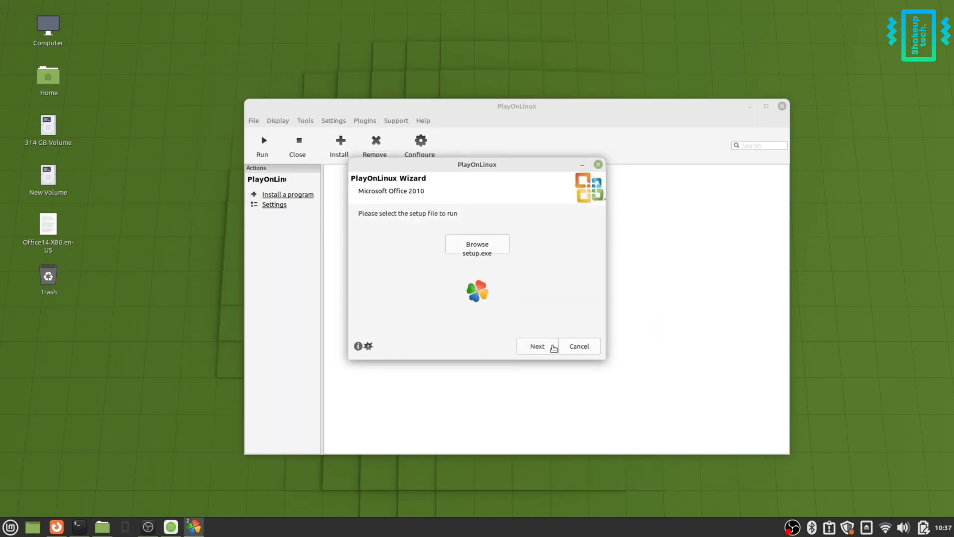
{"action": "left_click", "coordinate": [545, 350]}
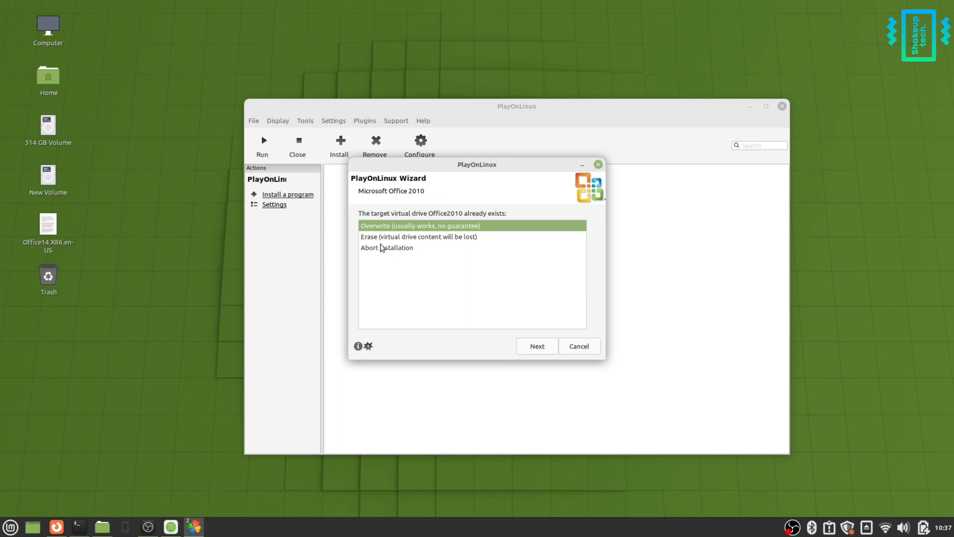
{"action": "left_click", "coordinate": [396, 237]}
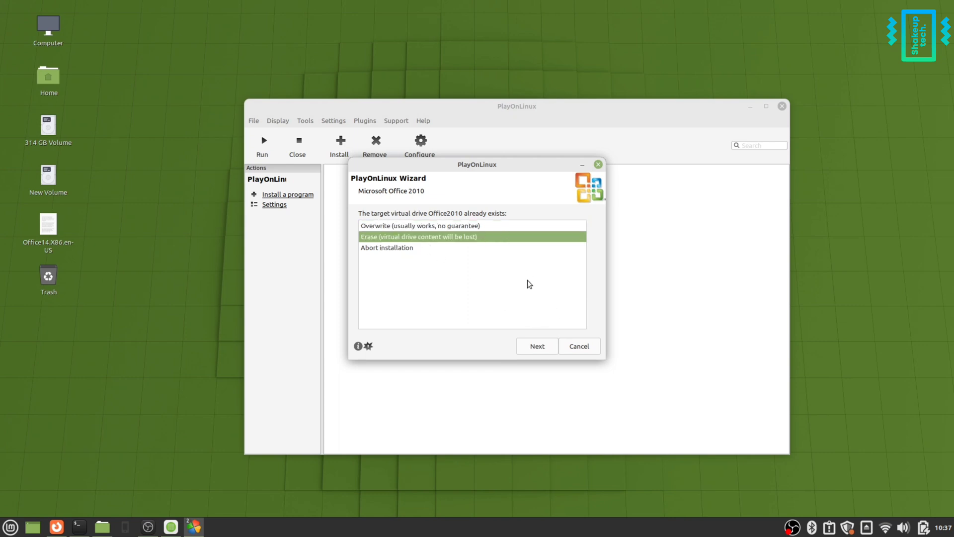
{"action": "left_click", "coordinate": [543, 347]}
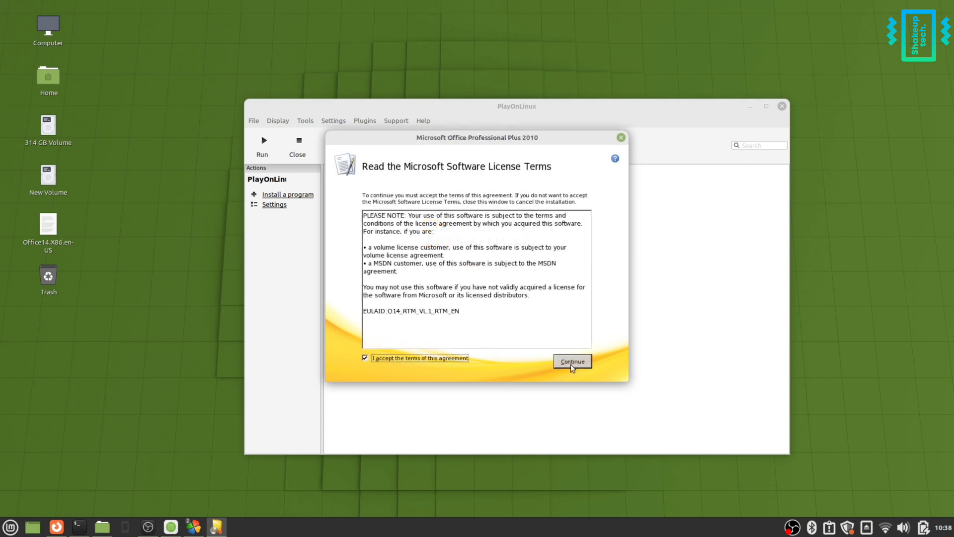
Step: Accept the licence, install Office Professional Plus 2010 with the default full setup, and close the installer
{"action": "left_click", "coordinate": [573, 361]}
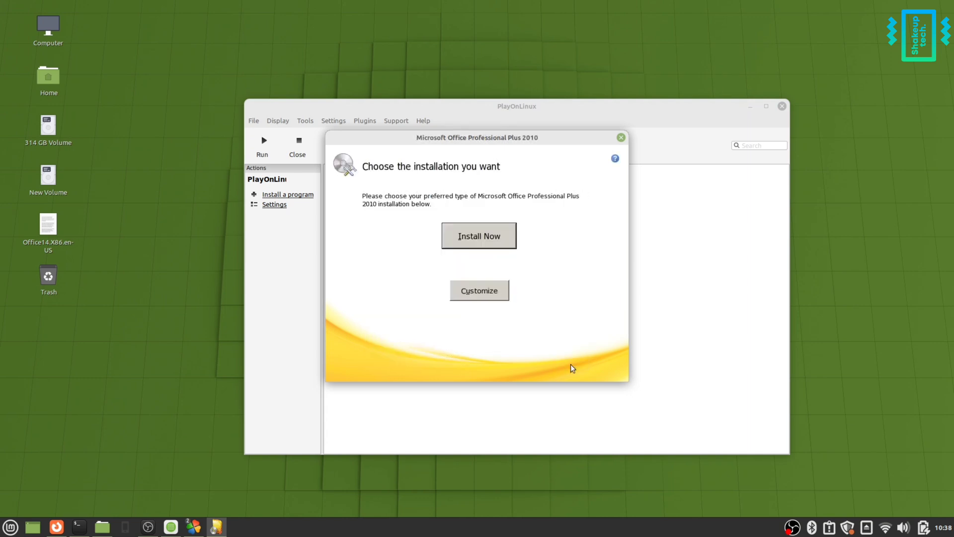
{"action": "left_click", "coordinate": [474, 235]}
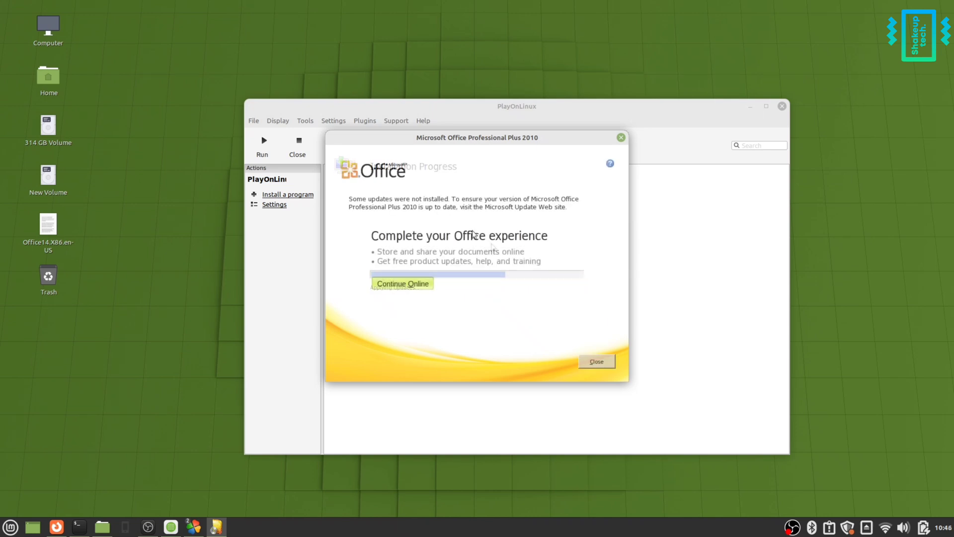
{"action": "left_click", "coordinate": [596, 361]}
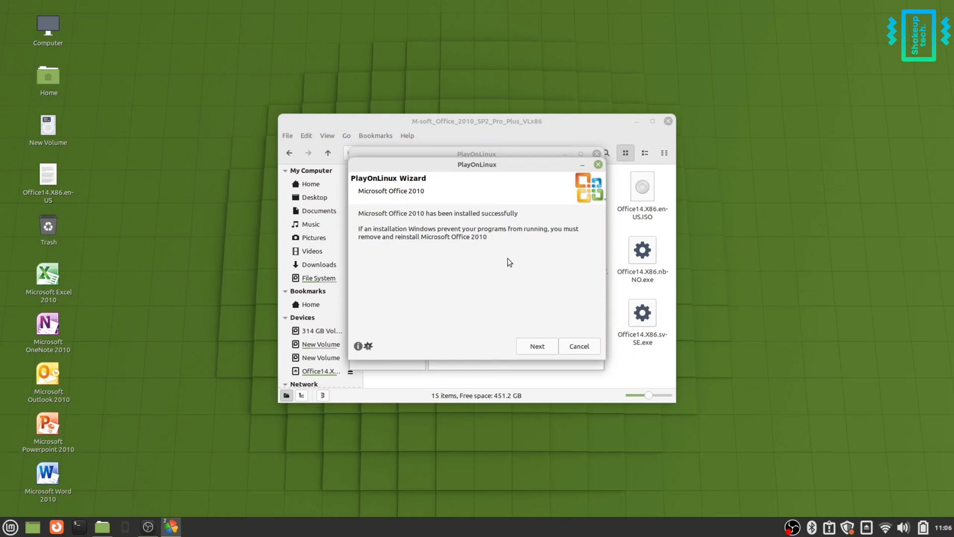
Step: Finish the PlayOnLinux wizard, browse the installed Office 2010 programs, and launch Microsoft Word 2010
{"action": "left_click", "coordinate": [537, 347]}
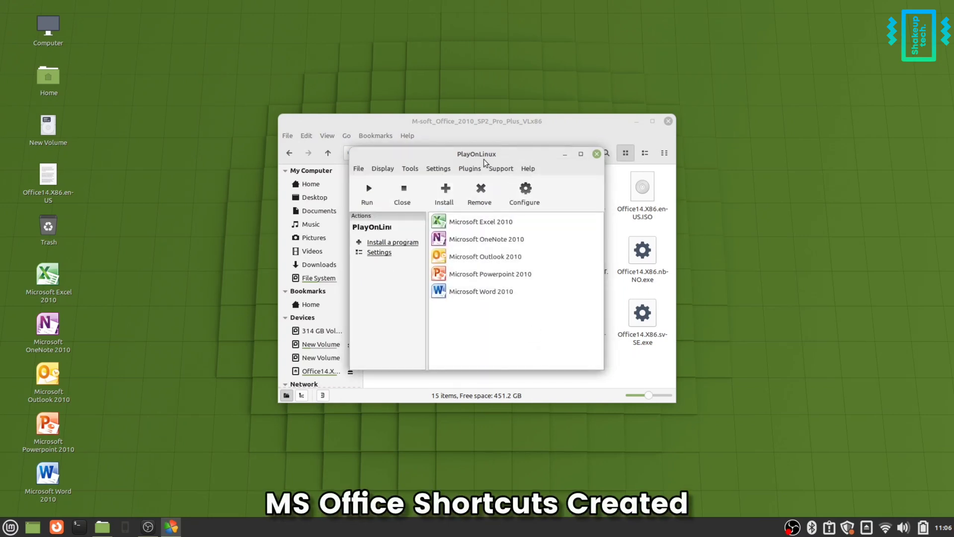
{"action": "left_click", "coordinate": [506, 222]}
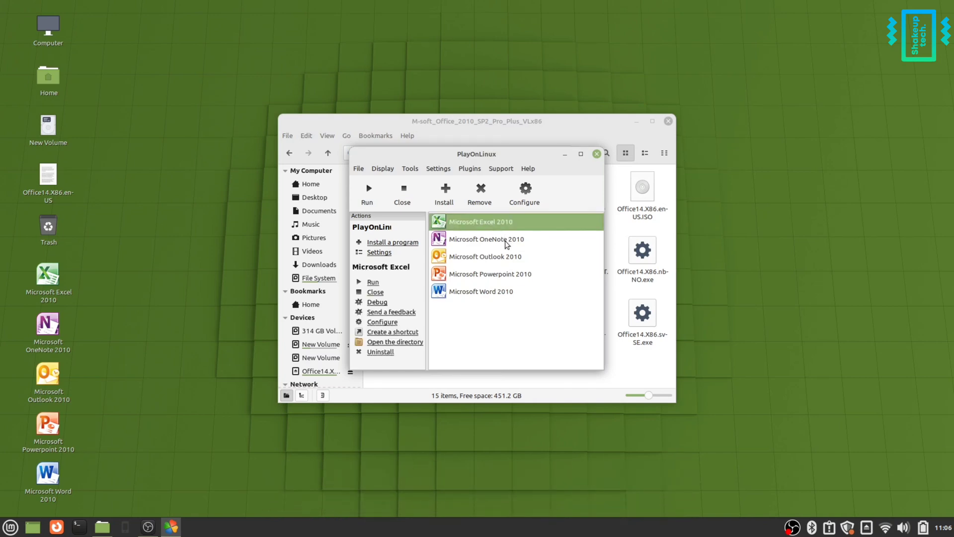
{"action": "left_click", "coordinate": [507, 240]}
{"action": "left_click", "coordinate": [507, 259]}
{"action": "left_click", "coordinate": [506, 274]}
{"action": "left_click", "coordinate": [497, 222]}
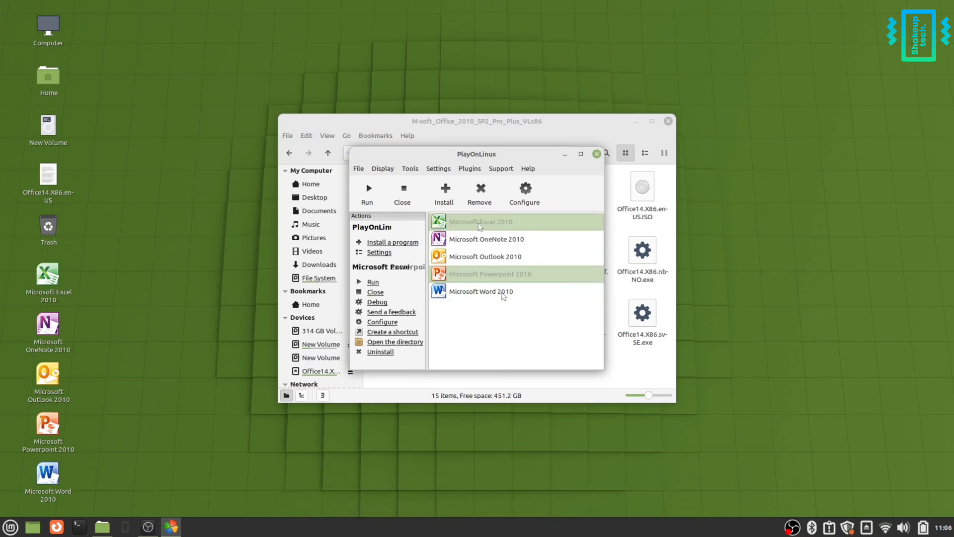
{"action": "left_click", "coordinate": [492, 239]}
{"action": "left_click", "coordinate": [487, 257]}
{"action": "left_click", "coordinate": [486, 278]}
{"action": "left_click", "coordinate": [486, 292]}
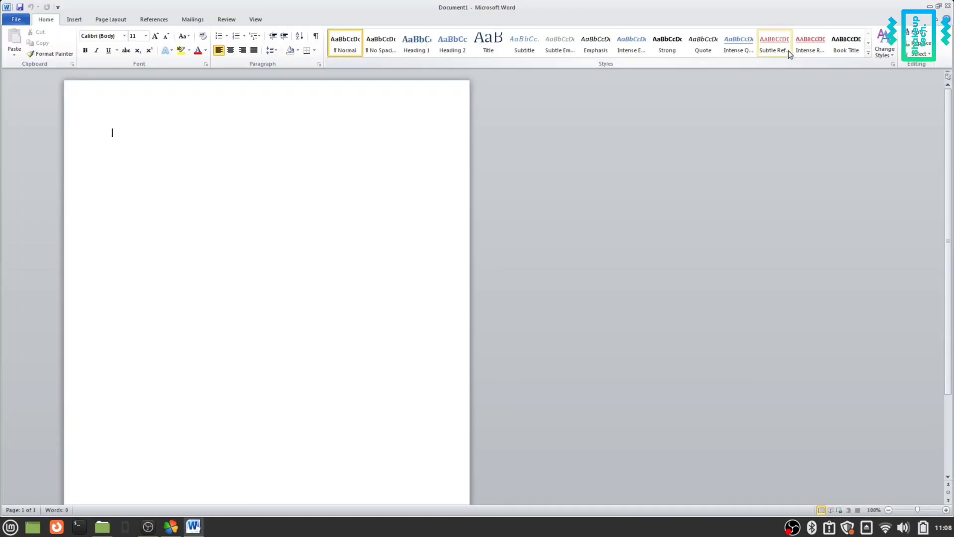
Step: Restore down the Word window and type 'Like and subscribe' into Document1
{"action": "left_click", "coordinate": [937, 6]}
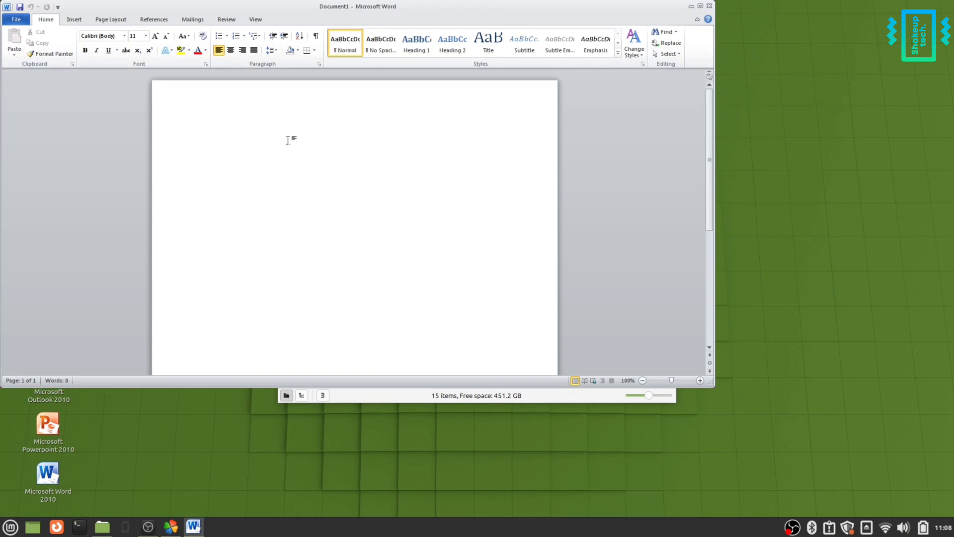
{"action": "type", "text": "Like and s"}
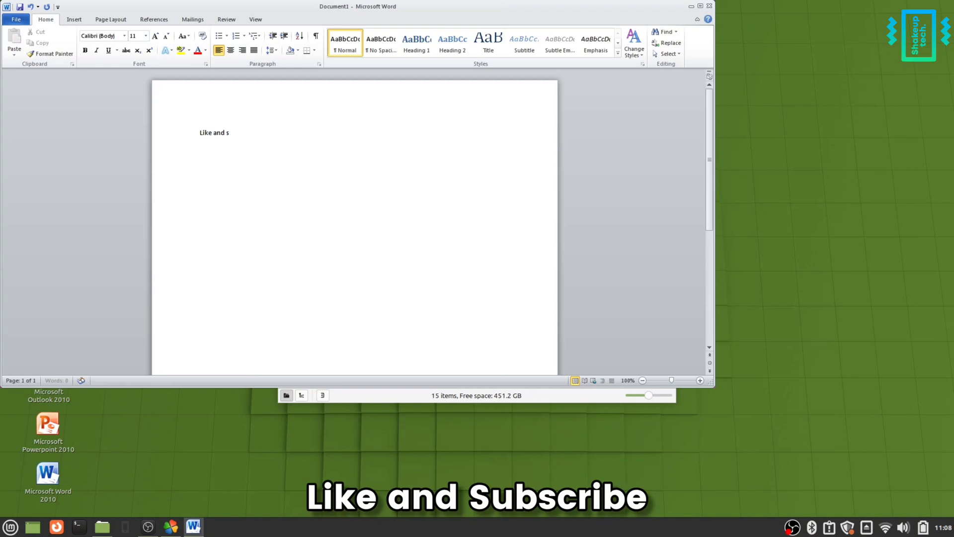
{"action": "type", "text": "ubscribe"}
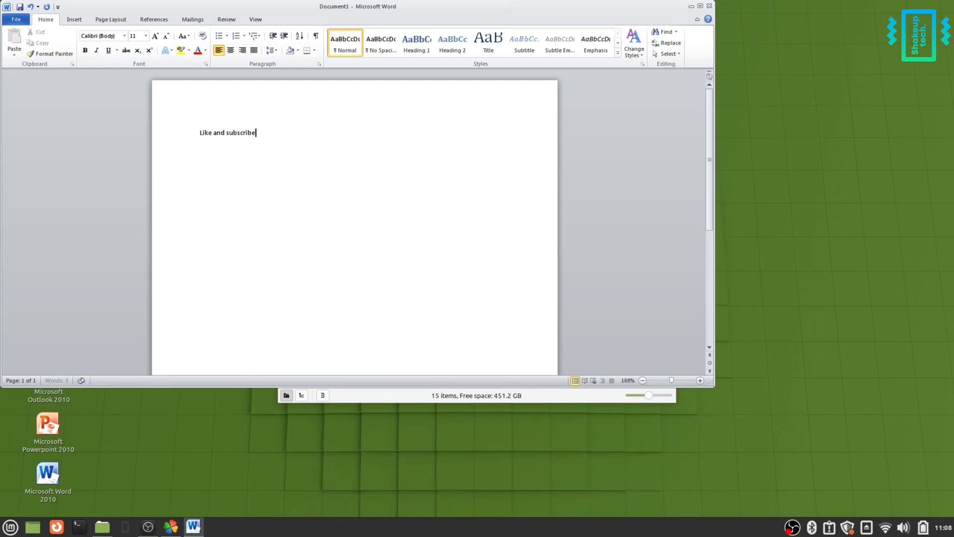
Step: Minimize Word, run Microsoft Excel 2010 to a blank Book1, minimize it, and close PlayOnLinux
{"action": "left_click", "coordinate": [691, 6]}
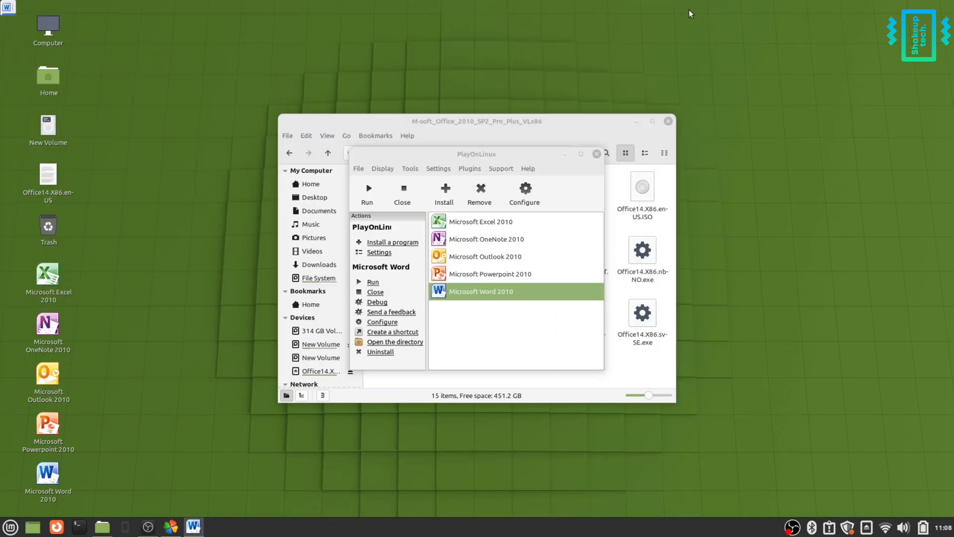
{"action": "left_click", "coordinate": [498, 276]}
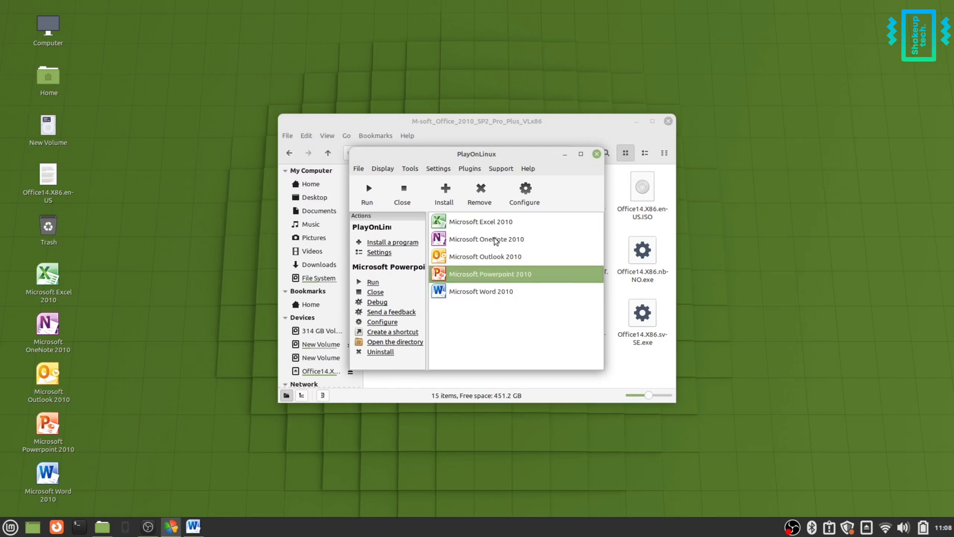
{"action": "left_click", "coordinate": [484, 222]}
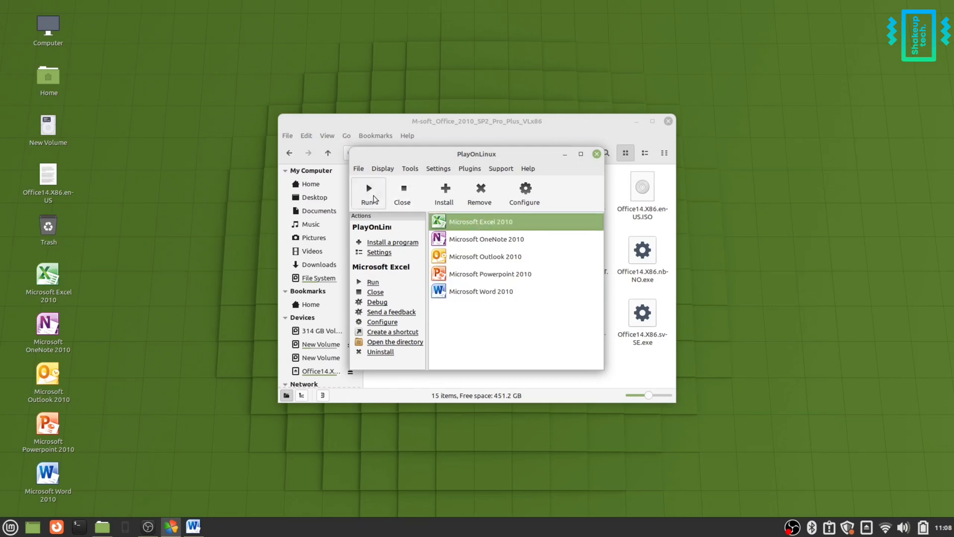
{"action": "left_click", "coordinate": [369, 196]}
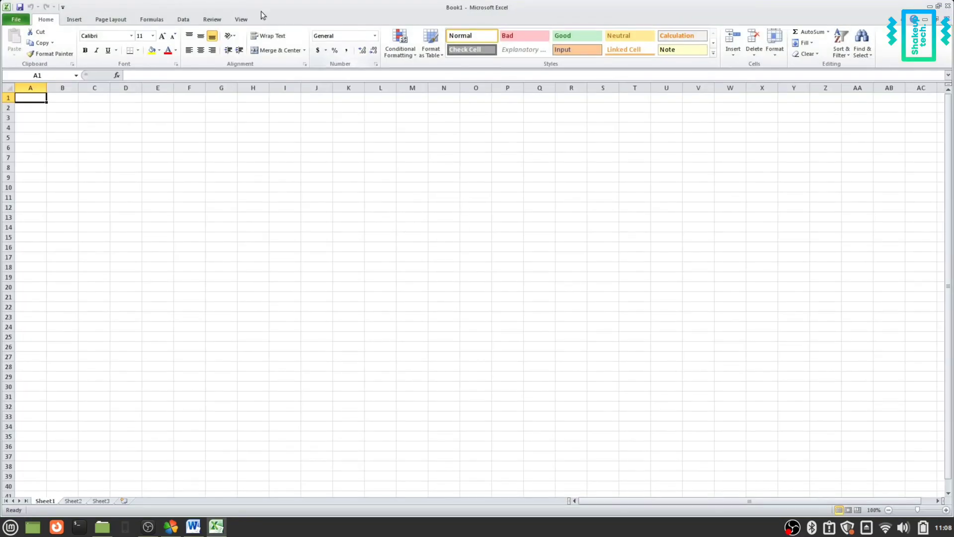
{"action": "left_click", "coordinate": [929, 6]}
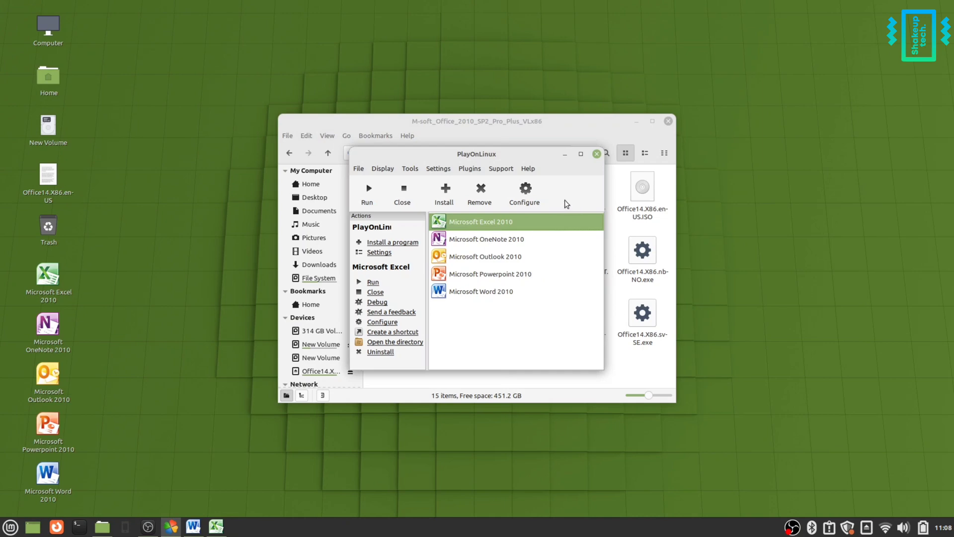
{"action": "left_click", "coordinate": [597, 154]}
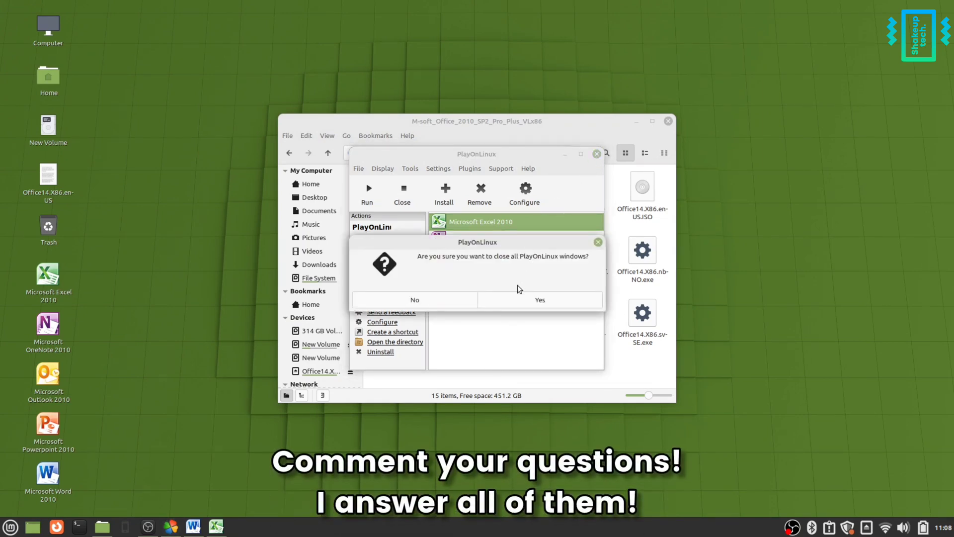